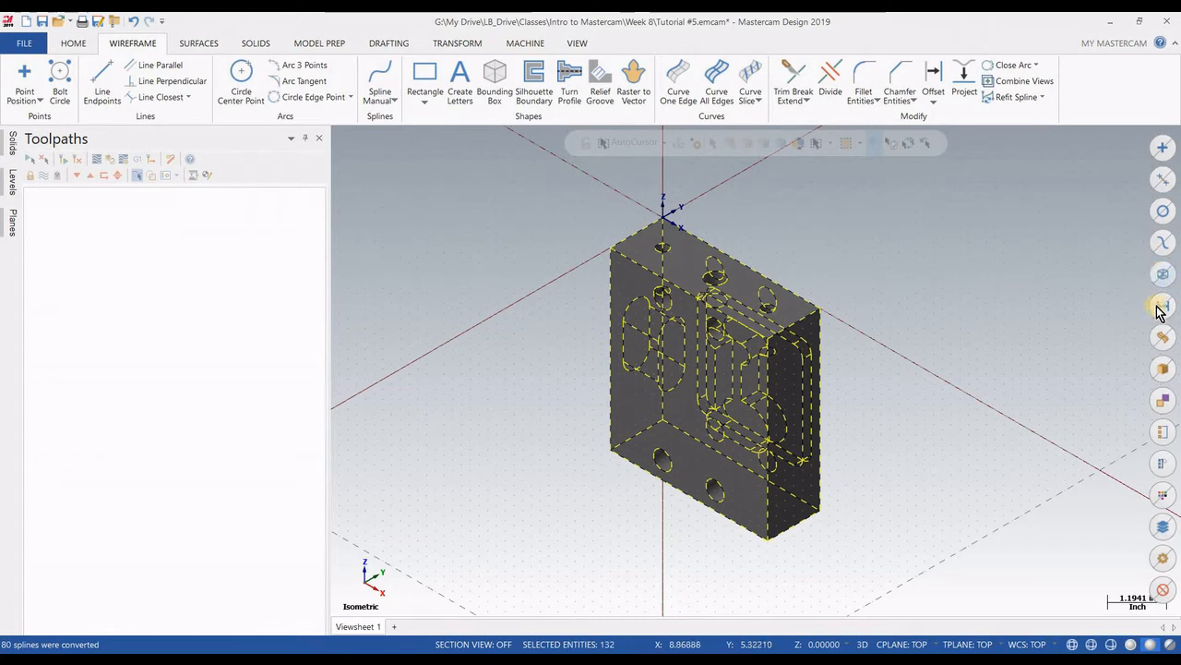
Clear the entity selection and bring up the Planes manager beside the model.
{"action": "left_click", "coordinate": [1157, 588]}
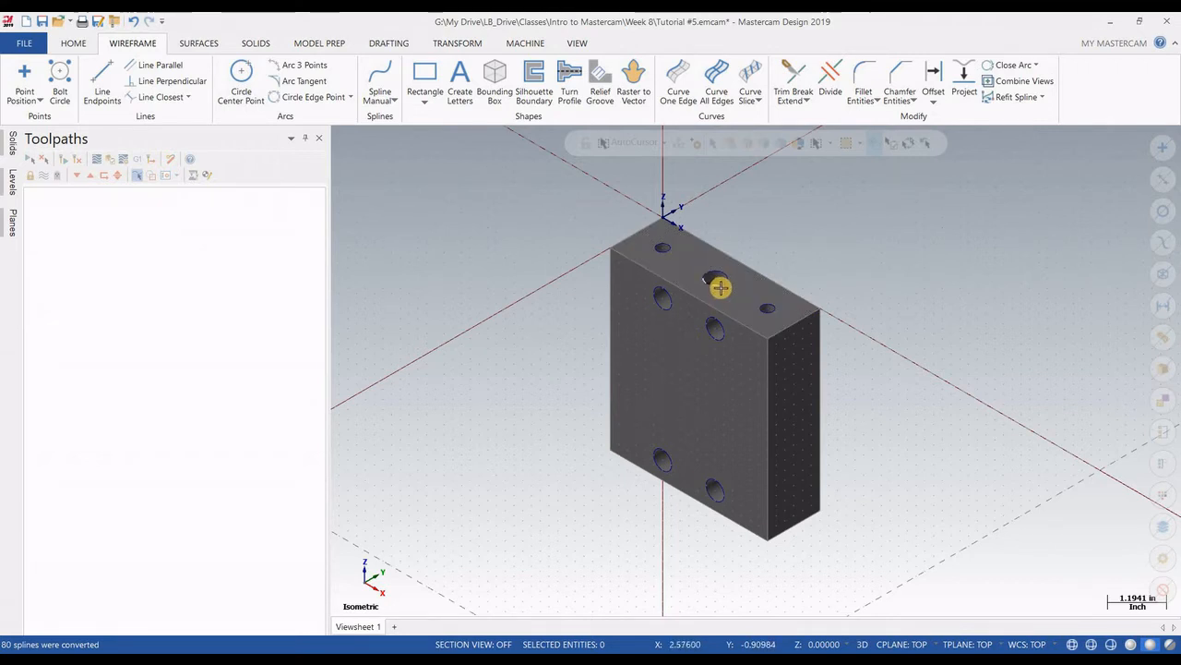
{"action": "left_click", "coordinate": [14, 225]}
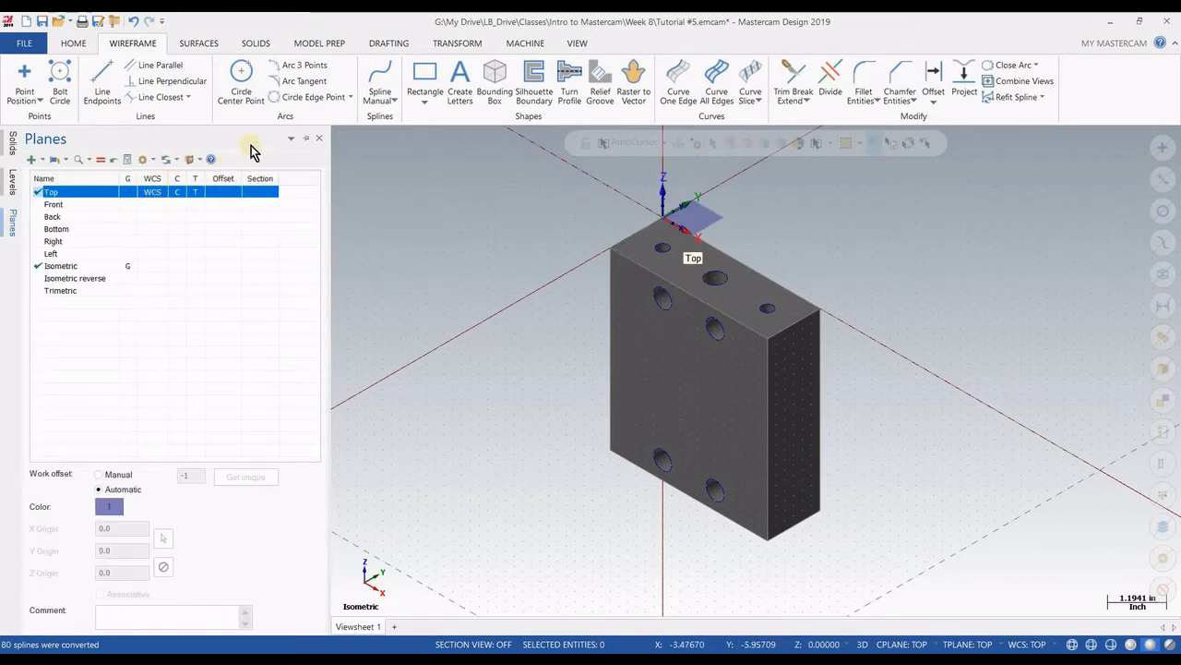
{"action": "left_click", "coordinate": [305, 140]}
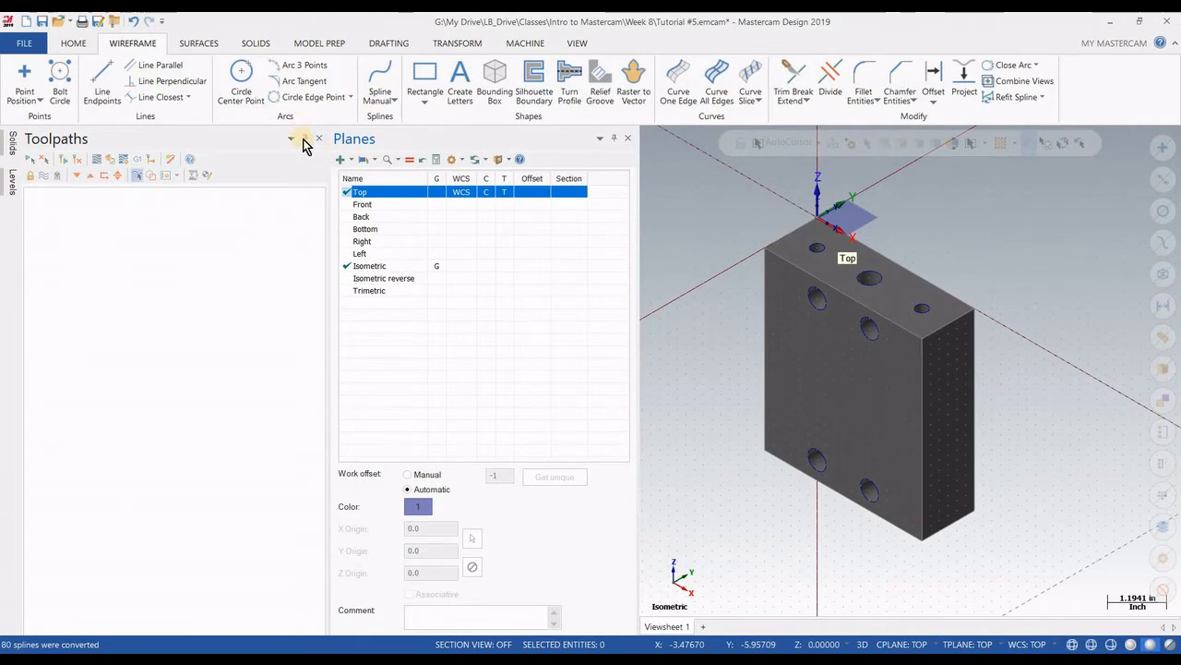
{"action": "left_click", "coordinate": [305, 138]}
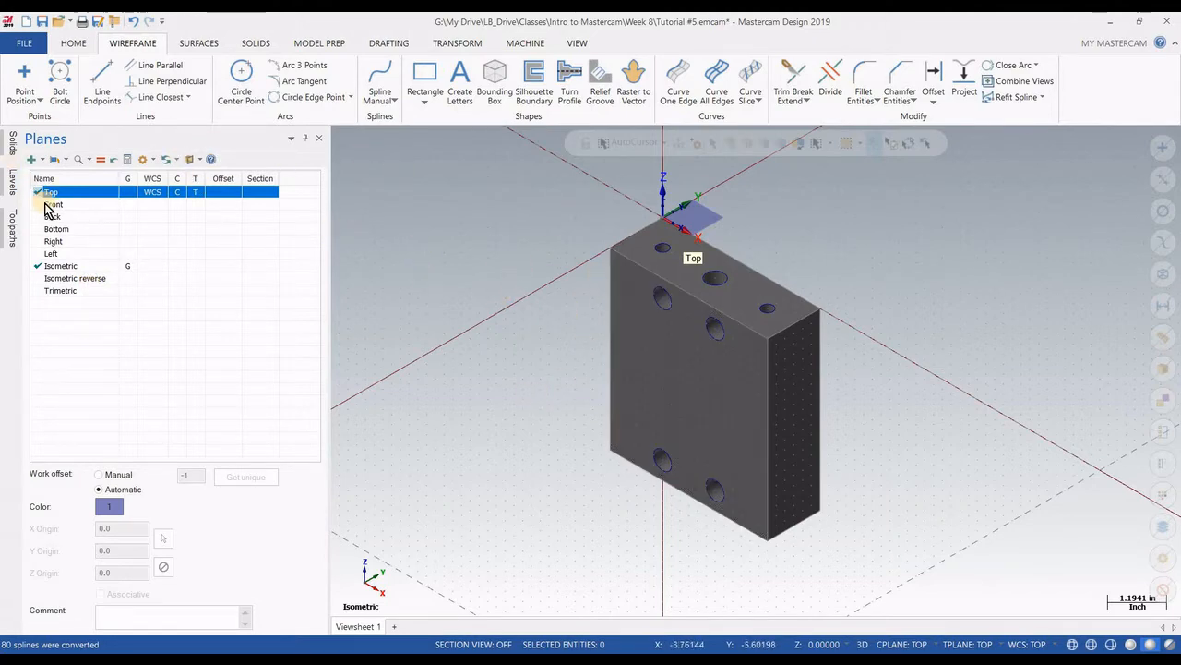
Make the Back plane the active WCS, construction plane and tool plane, and show the part in isometric view.
{"action": "left_click", "coordinate": [149, 207]}
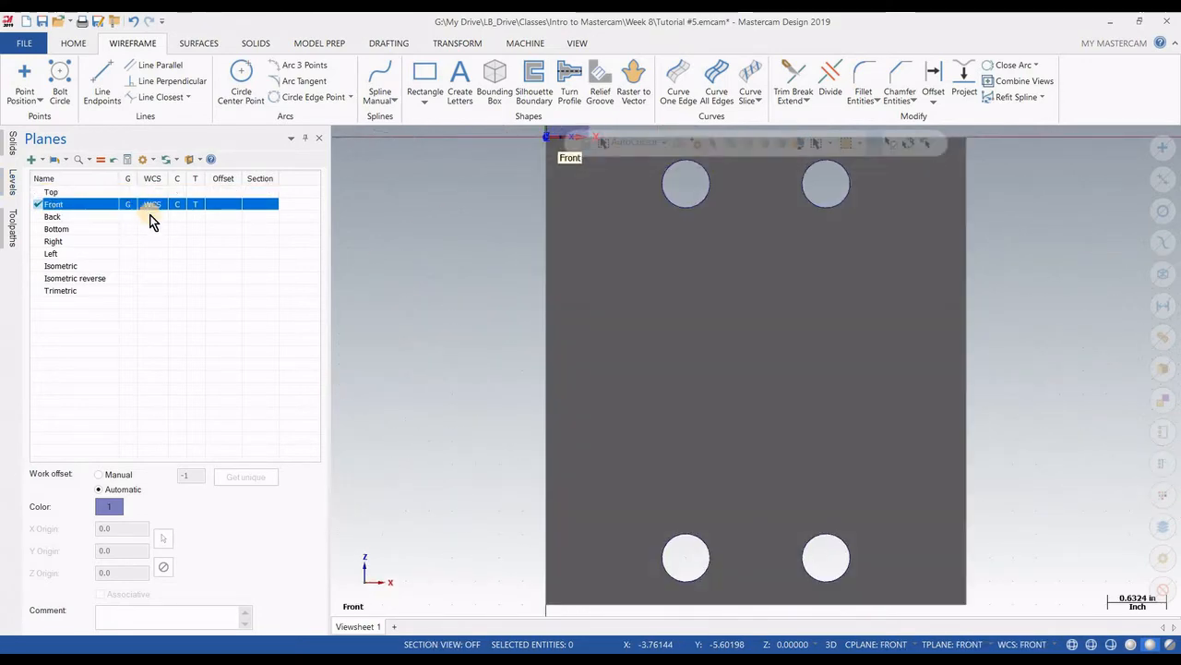
{"action": "left_click", "coordinate": [149, 217]}
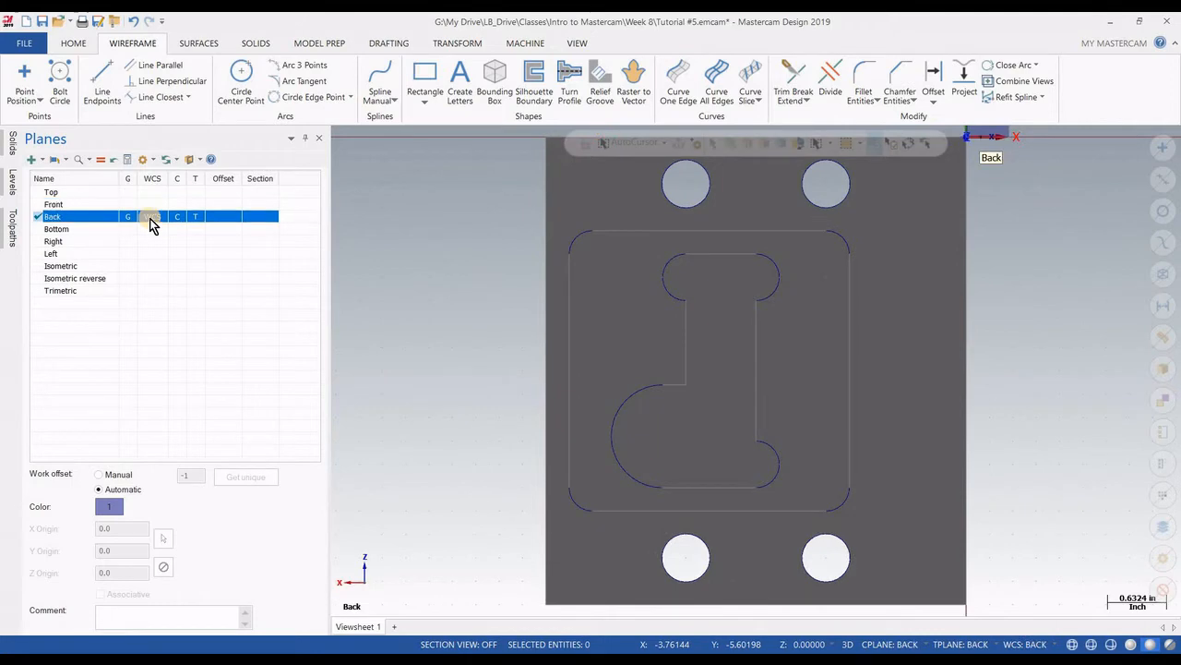
{"action": "right_click", "coordinate": [425, 326]}
{"action": "left_click", "coordinate": [475, 440]}
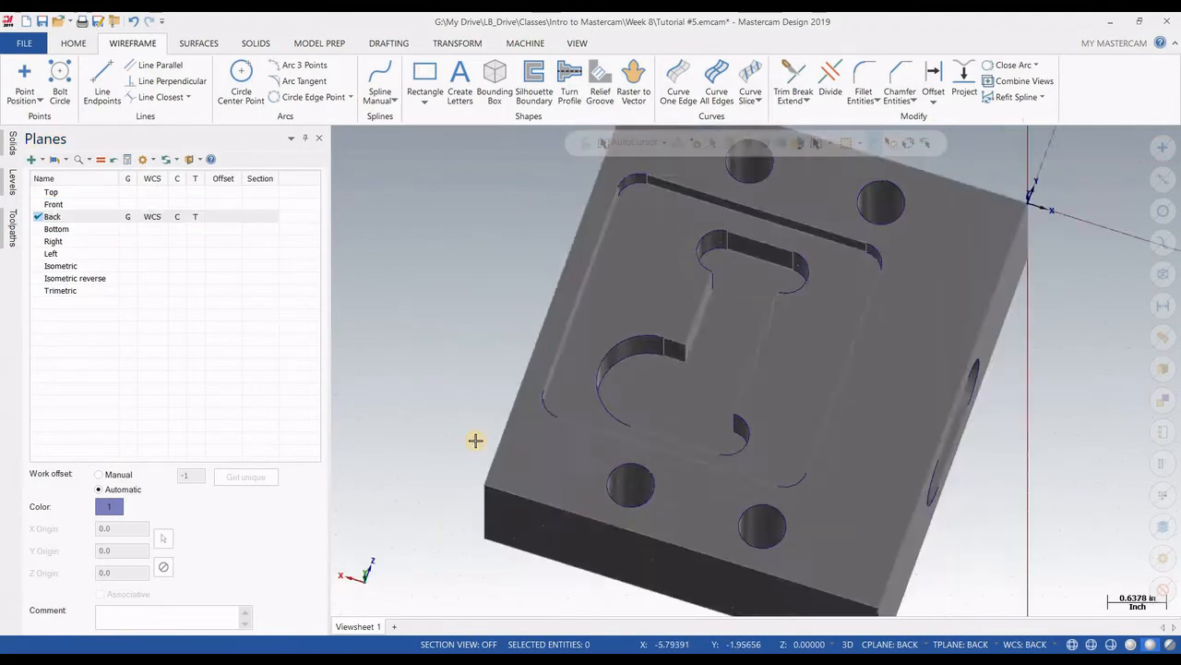
{"action": "scroll", "coordinate": [475, 440], "scroll_direction": "down", "scroll_amount": 4}
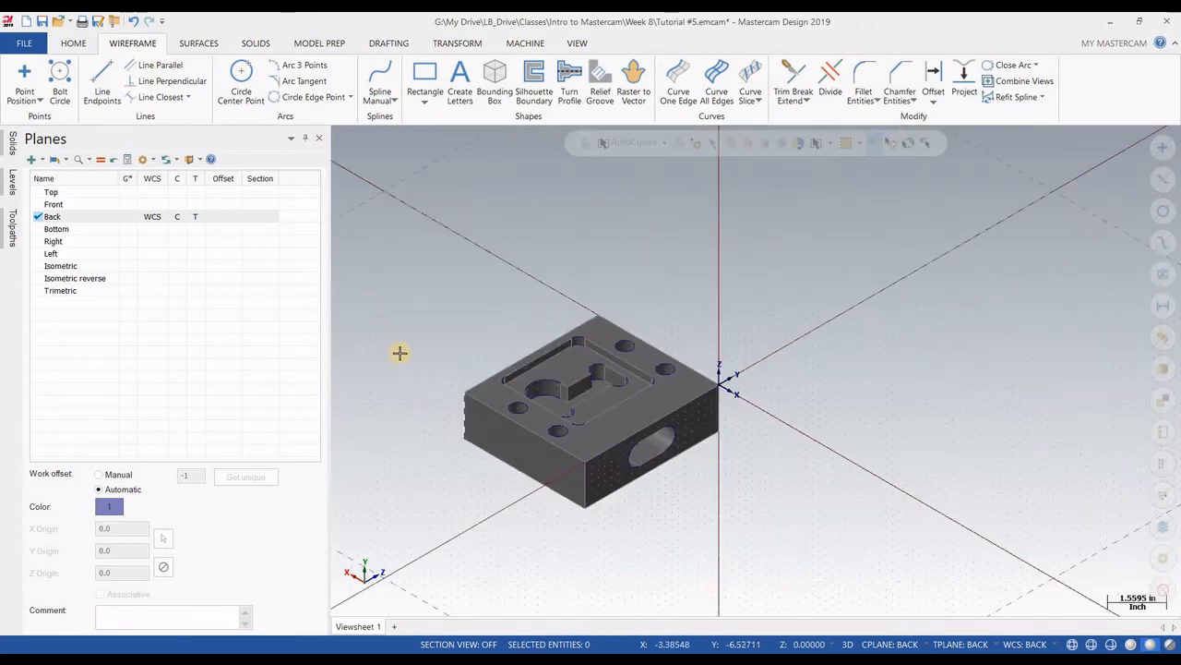
{"action": "scroll", "coordinate": [398, 353], "scroll_direction": "up", "scroll_amount": 4}
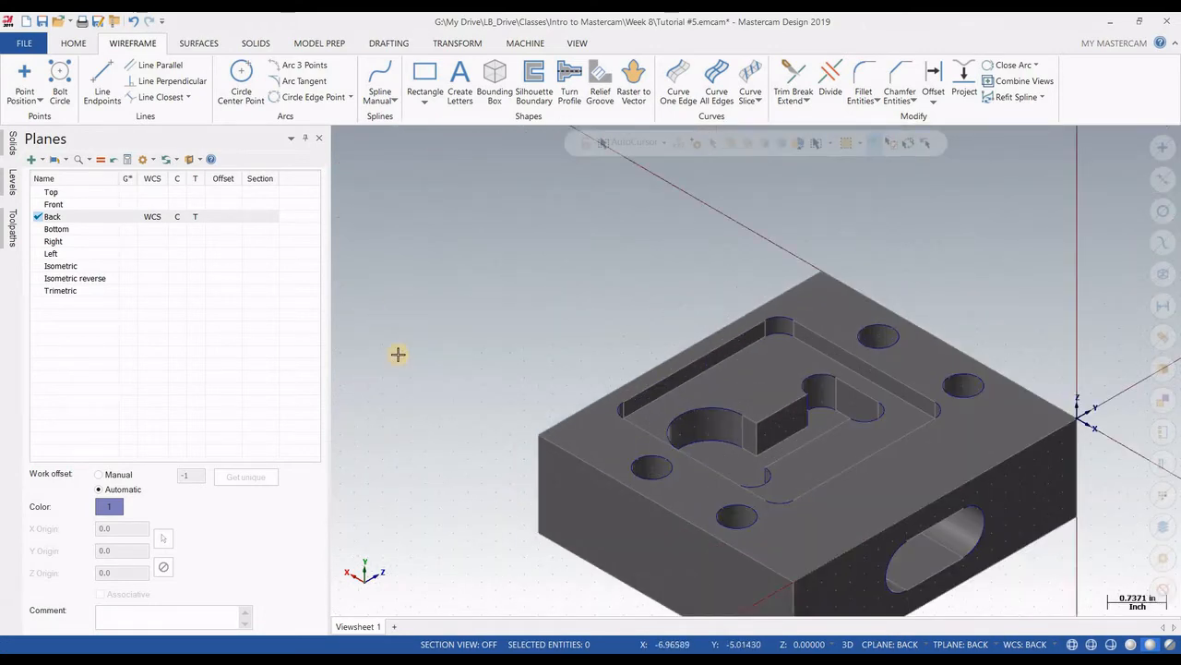
{"action": "scroll", "coordinate": [397, 353], "scroll_direction": "down", "scroll_amount": 3}
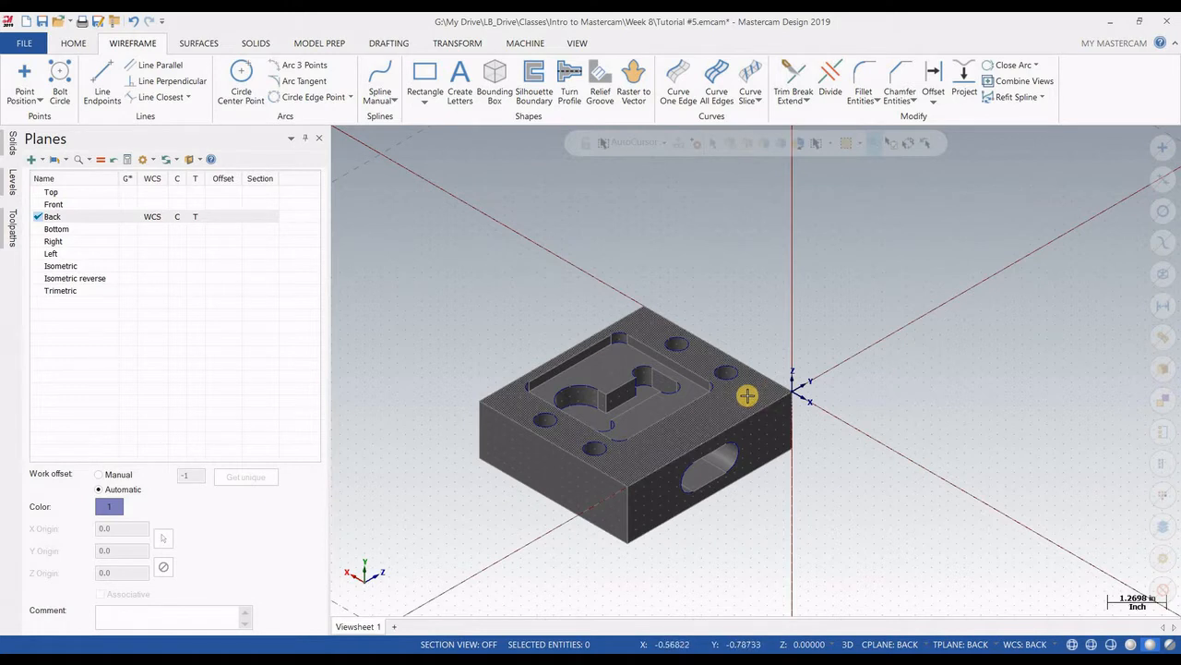
Start a new plane from geometry using the two pocket-face edges at the far corner from the current origin, accepting plane 3 of 8.
{"action": "left_click", "coordinate": [40, 163]}
{"action": "left_click", "coordinate": [49, 180]}
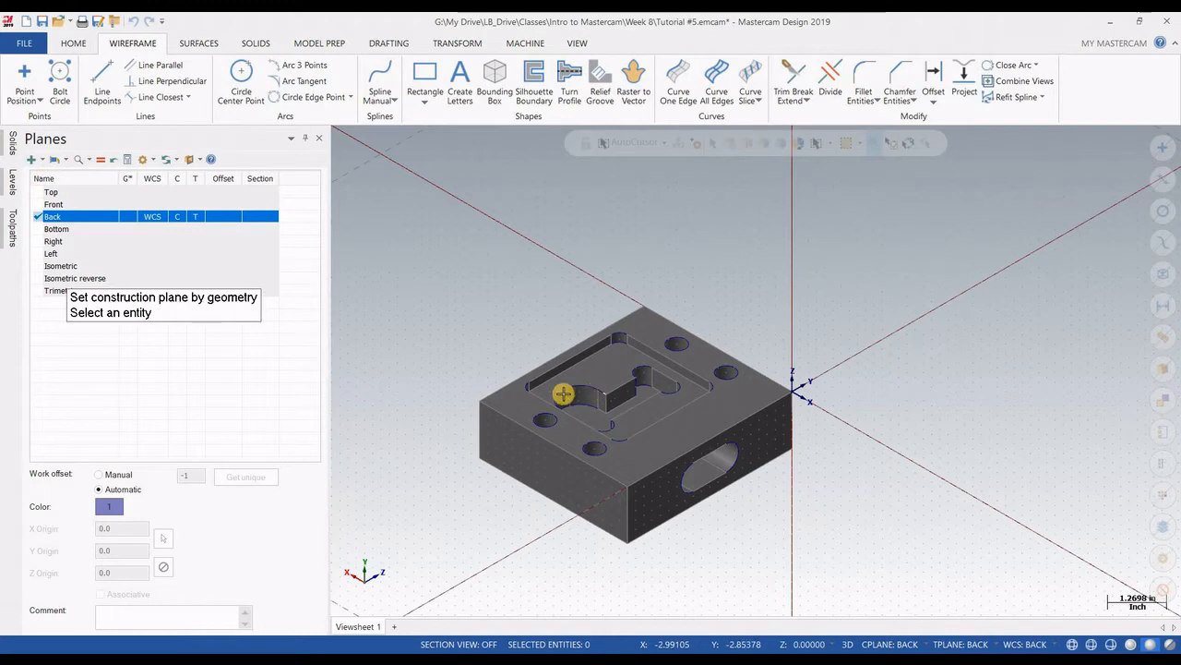
{"action": "left_click", "coordinate": [517, 421]}
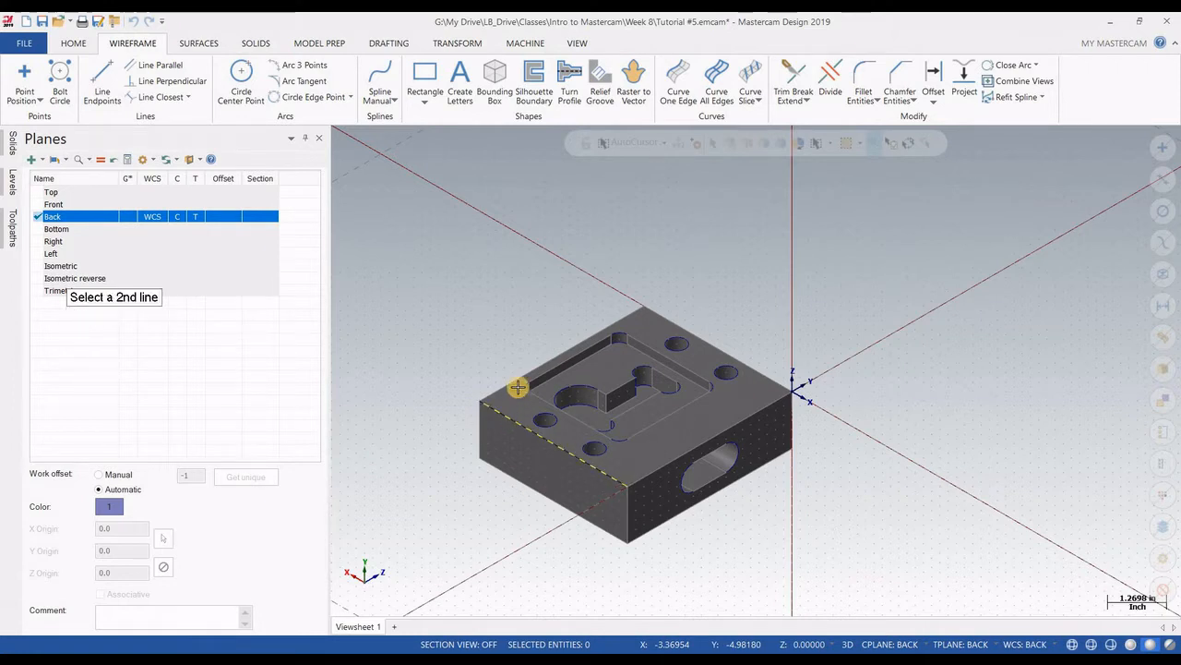
{"action": "left_click", "coordinate": [517, 382]}
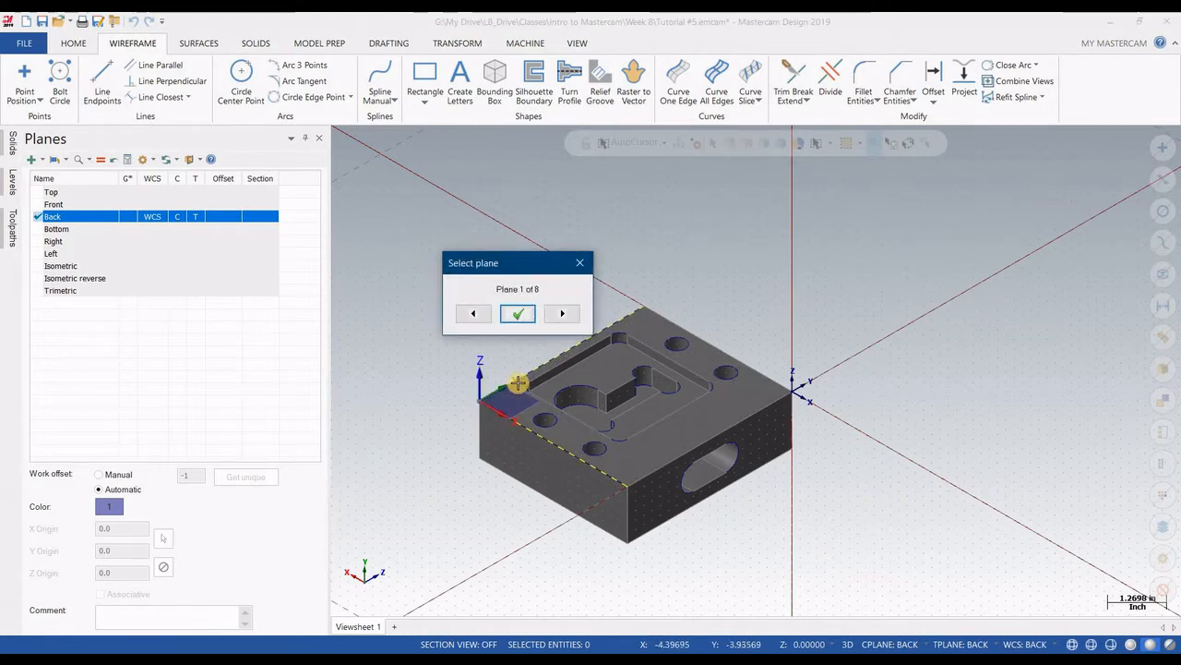
{"action": "left_click", "coordinate": [562, 314]}
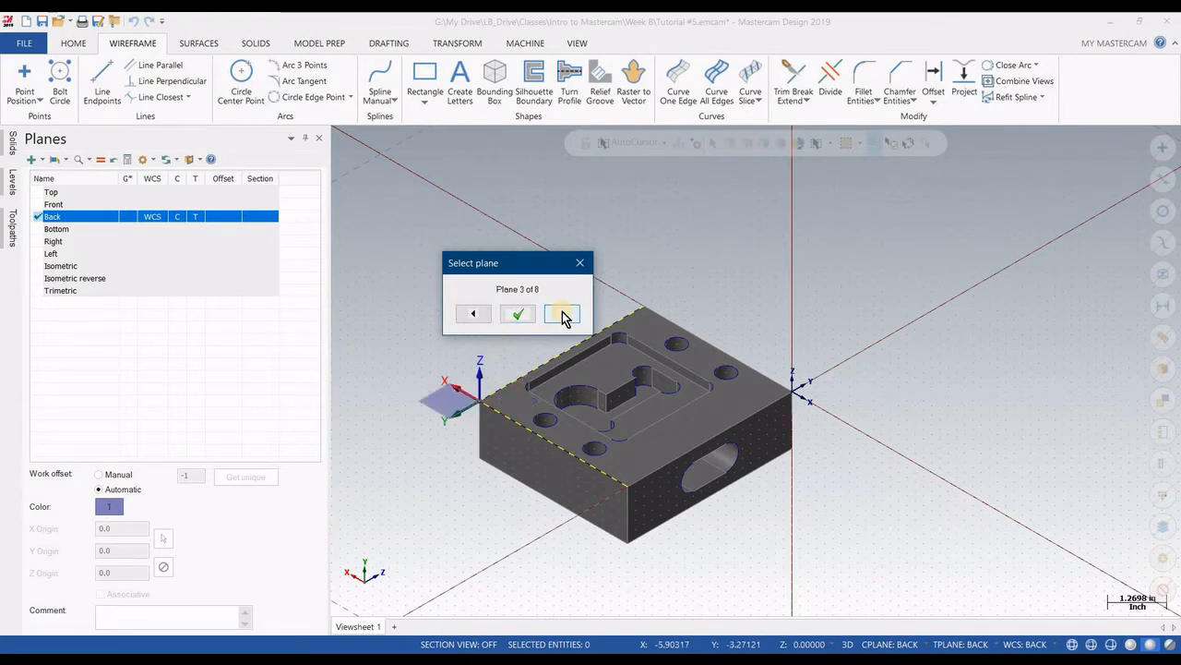
{"action": "left_click", "coordinate": [562, 313]}
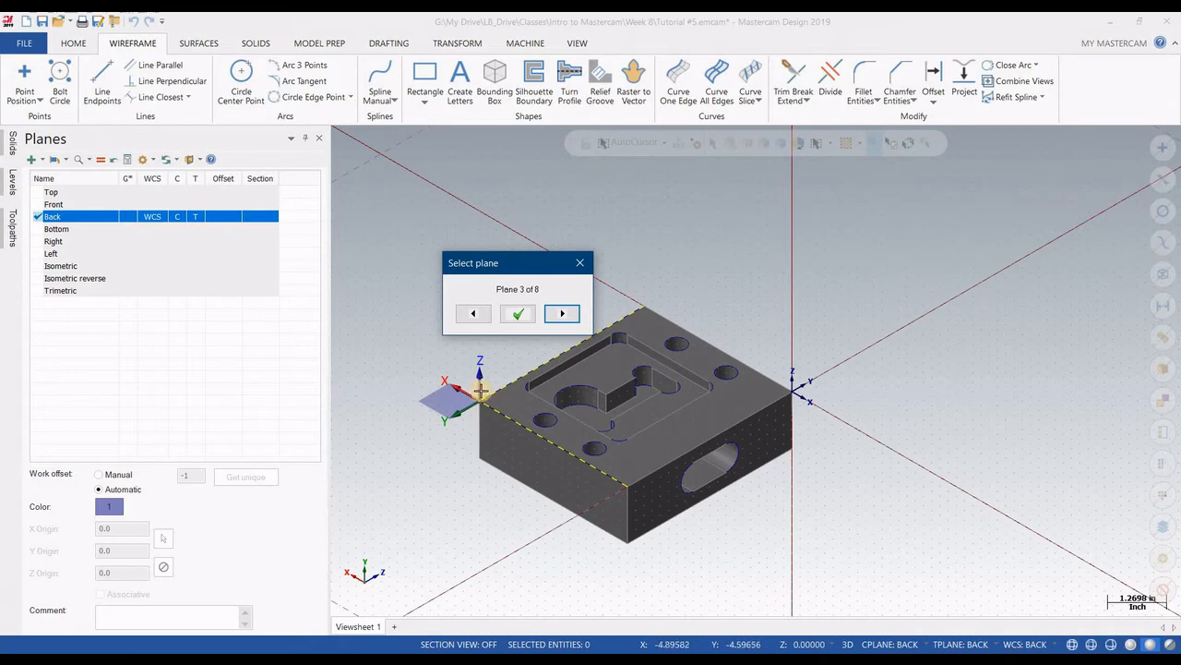
{"action": "left_click", "coordinate": [521, 316]}
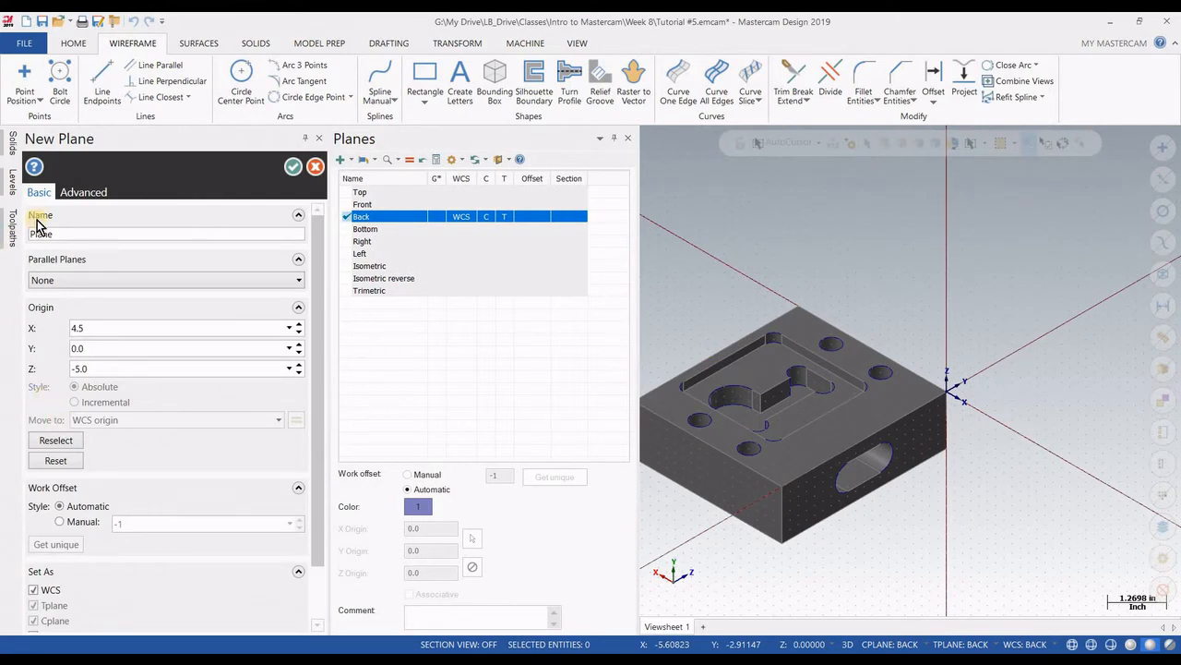
Name the new plane OP1 and check its advanced viewsheet and associativity settings.
{"action": "mouse_move", "coordinate": [4, 225]}
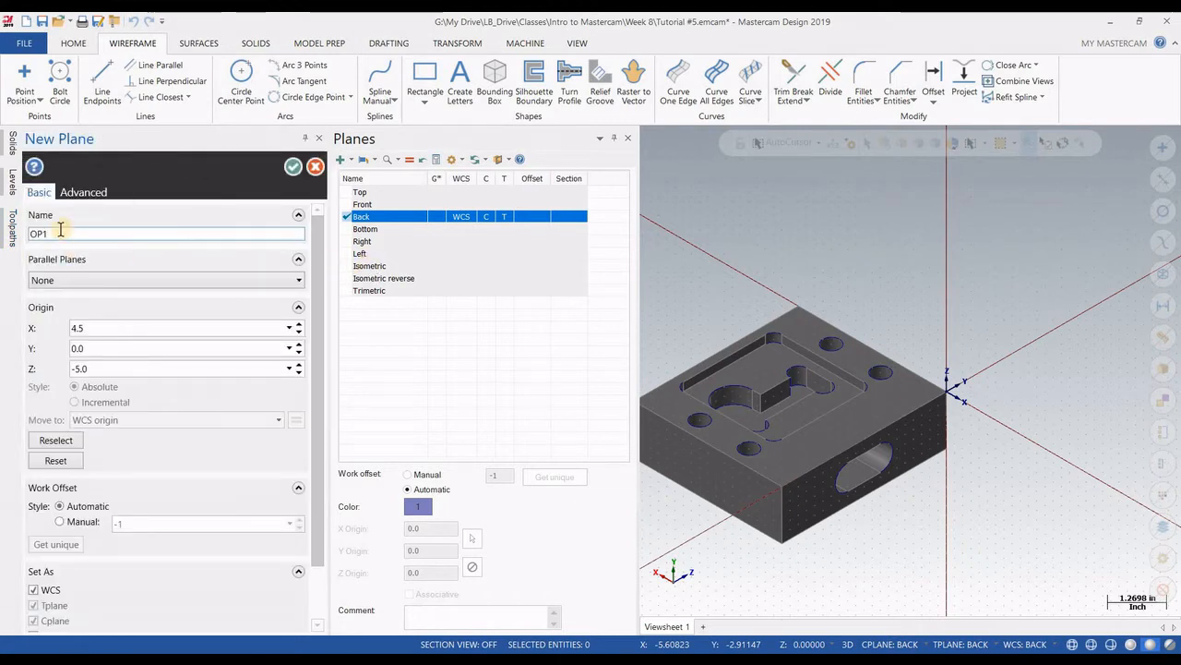
{"action": "left_click", "coordinate": [84, 192]}
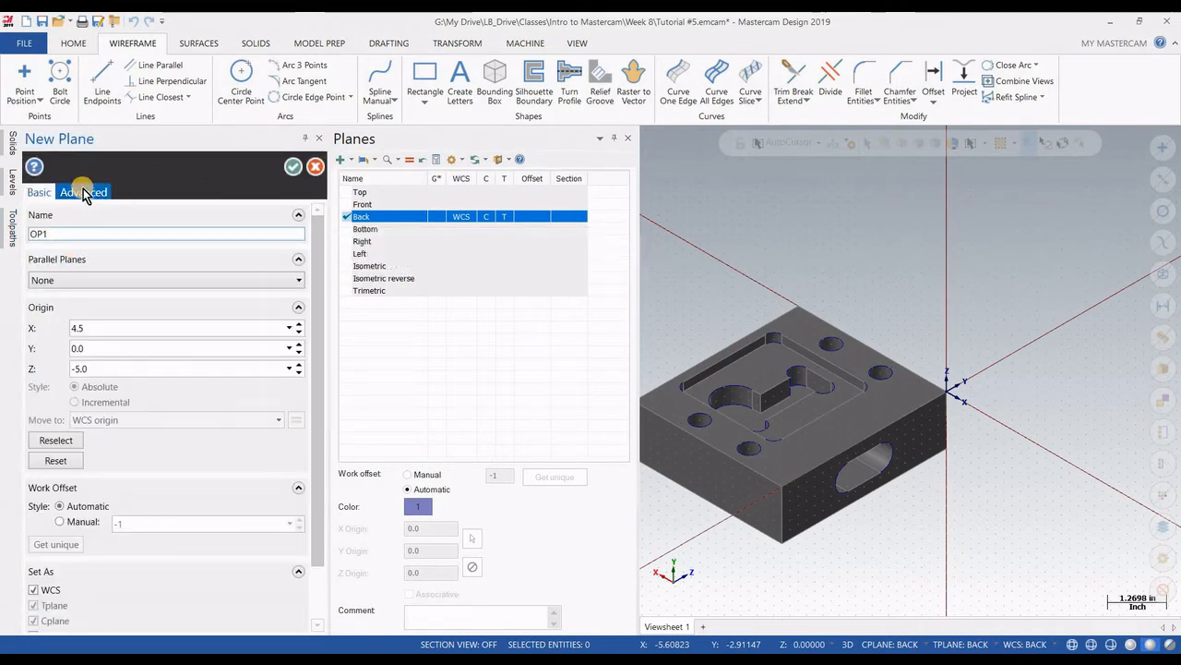
{"action": "left_click", "coordinate": [83, 192]}
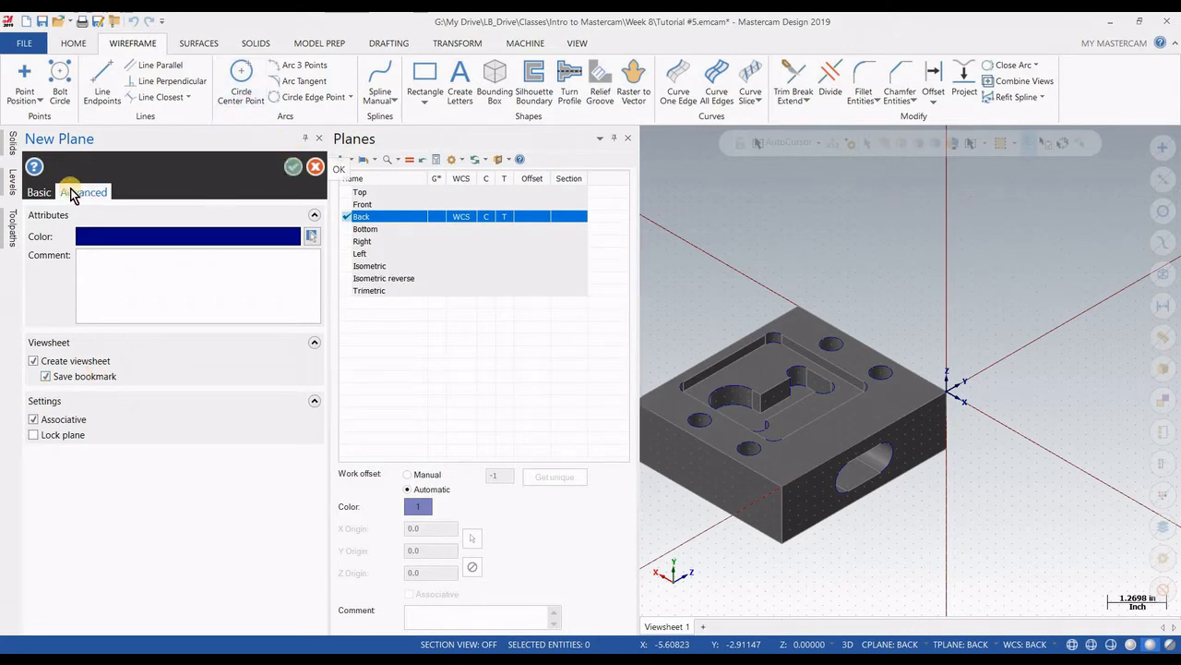
{"action": "left_click", "coordinate": [40, 191]}
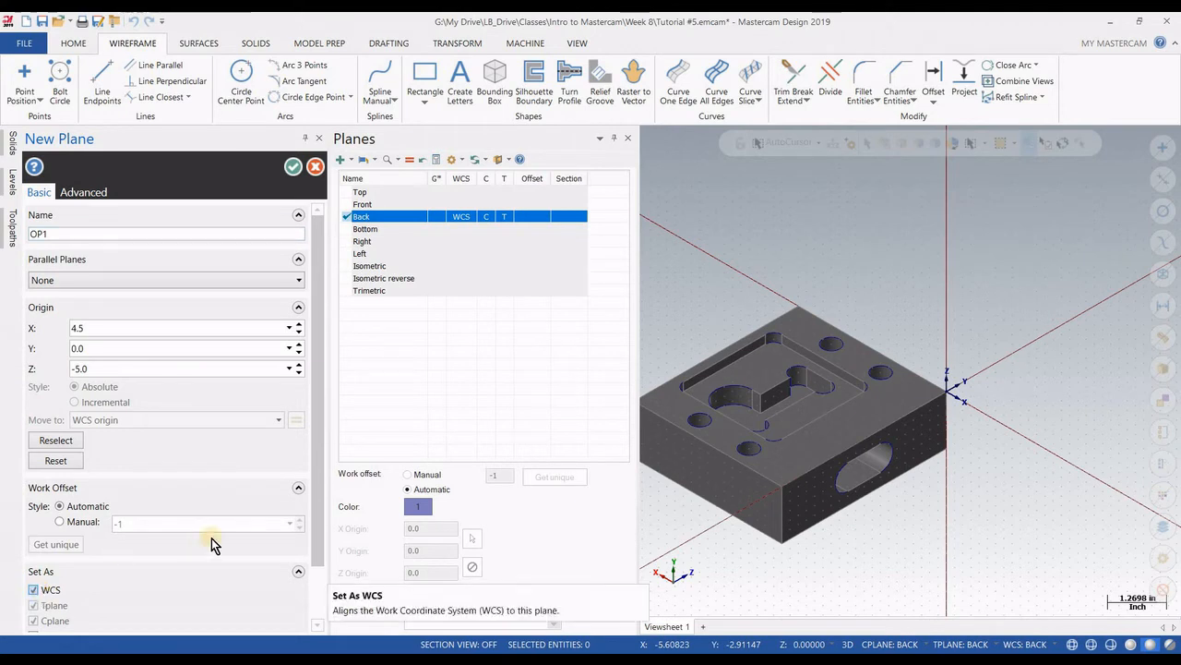
{"action": "left_click_drag", "start_coordinate": [316, 470], "coordinate": [316, 523]}
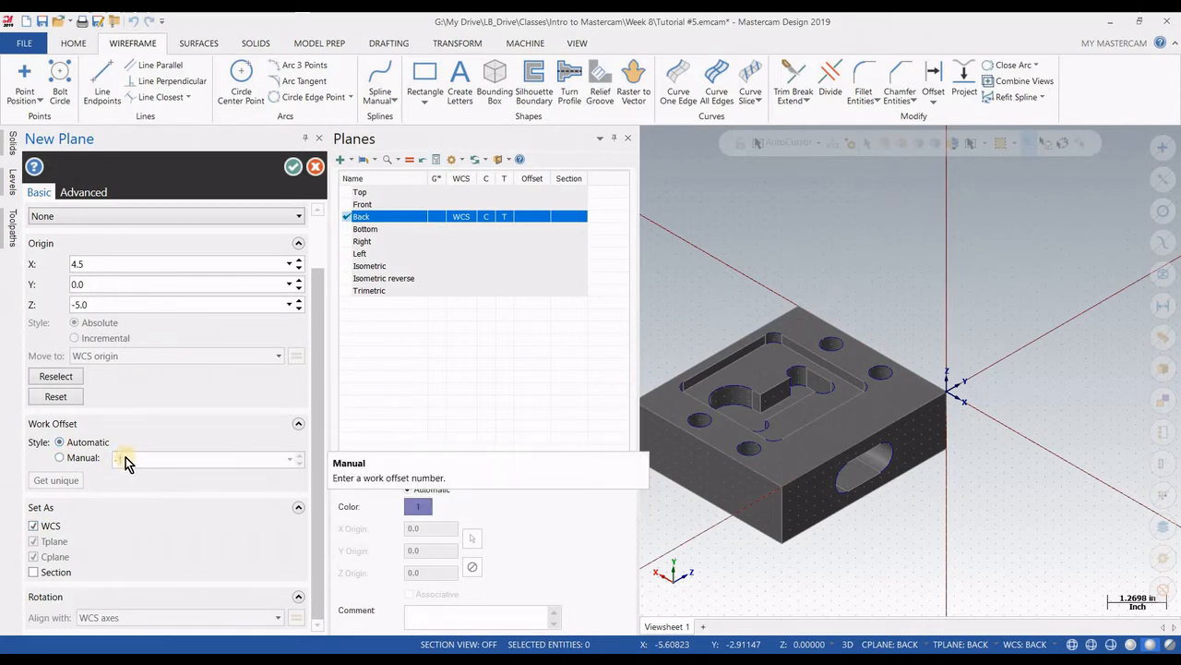
{"action": "left_click", "coordinate": [74, 459]}
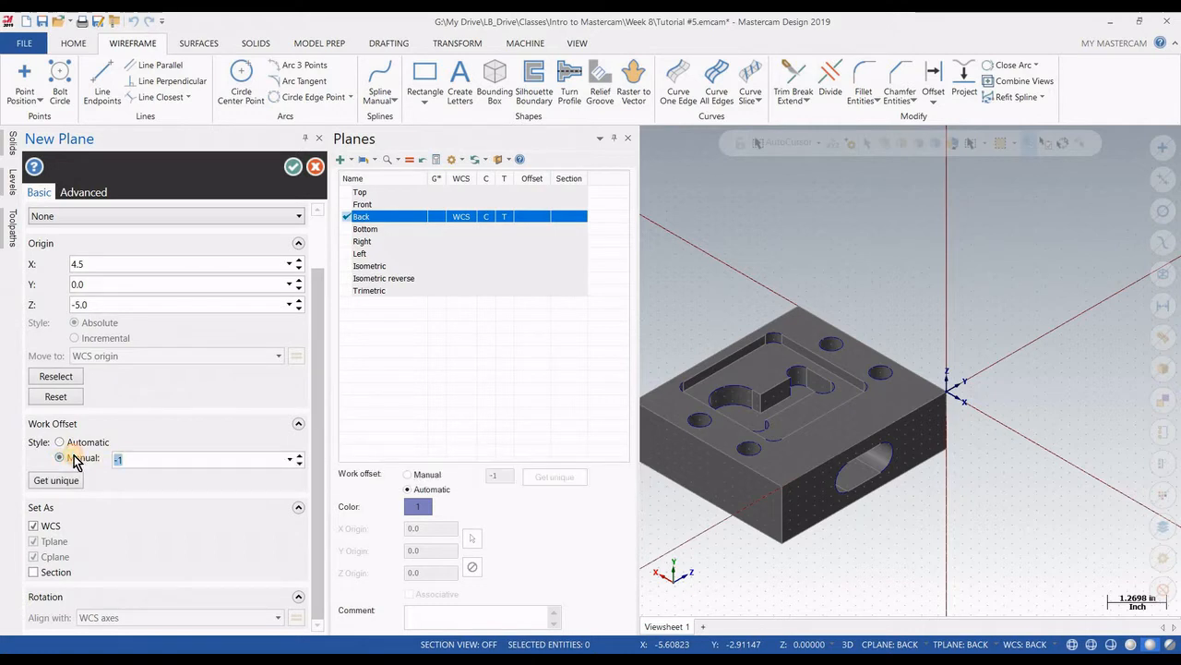
{"action": "type", "text": "0"}
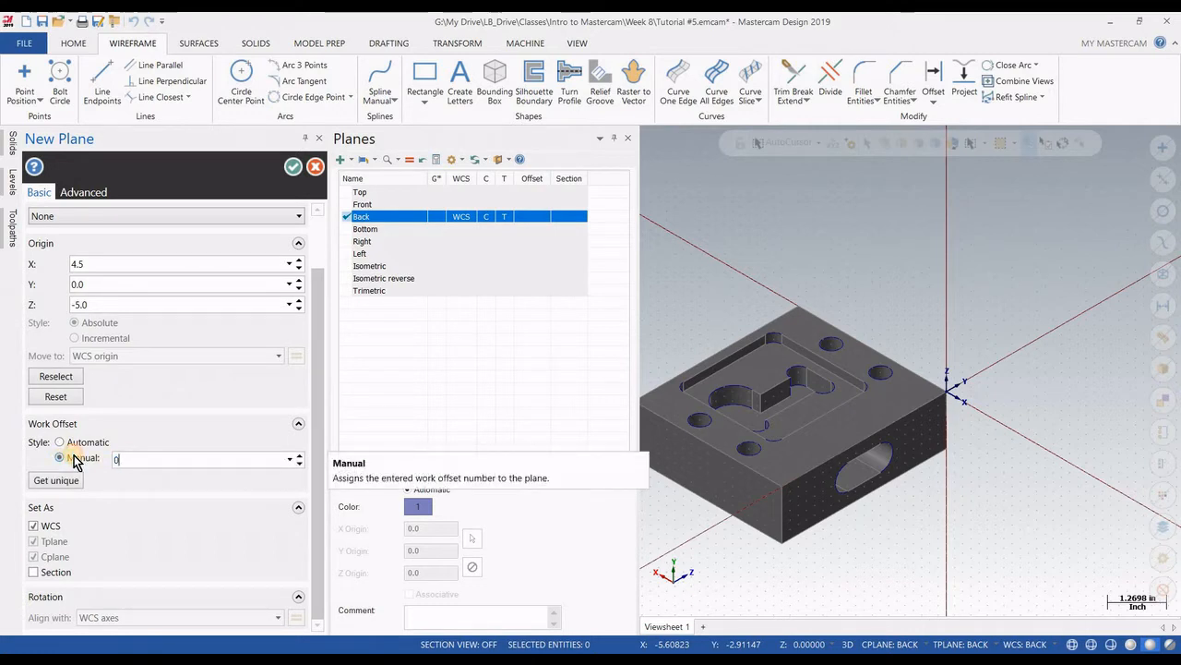
{"action": "type", "text": "1"}
{"action": "key", "text": "BackSpace"}
{"action": "type", "text": "6"}
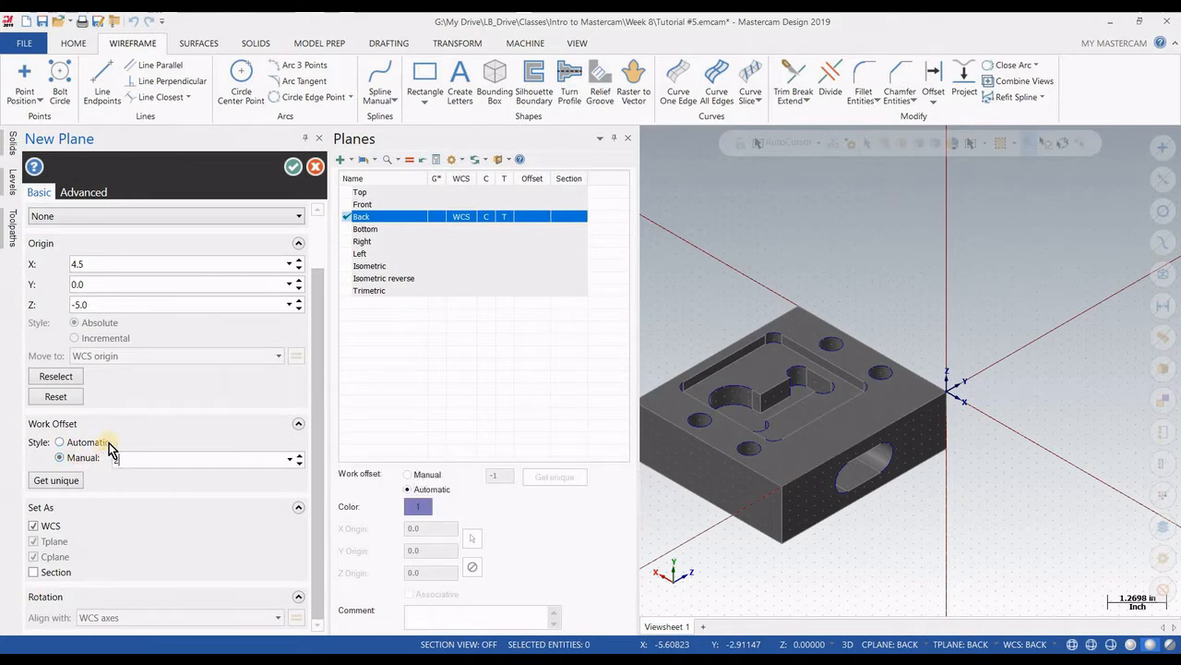
{"action": "left_click", "coordinate": [65, 443]}
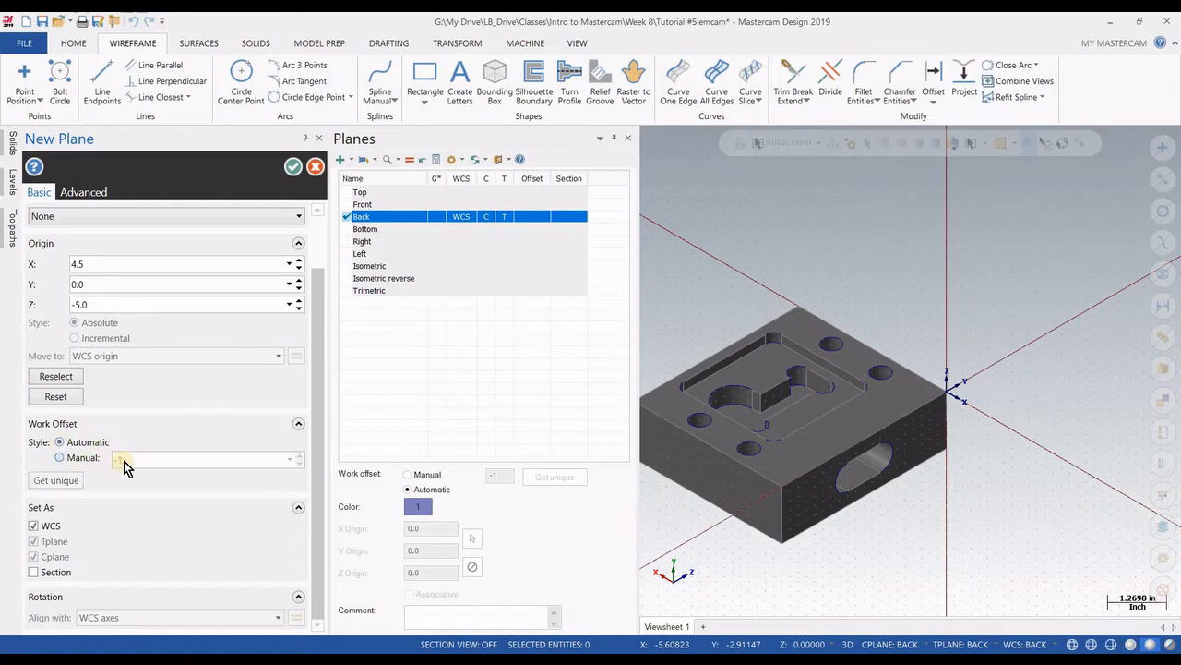
Accept the OP1 plane and save the part's isometric view as the OP1 viewsheet bookmark.
{"action": "left_click", "coordinate": [290, 167]}
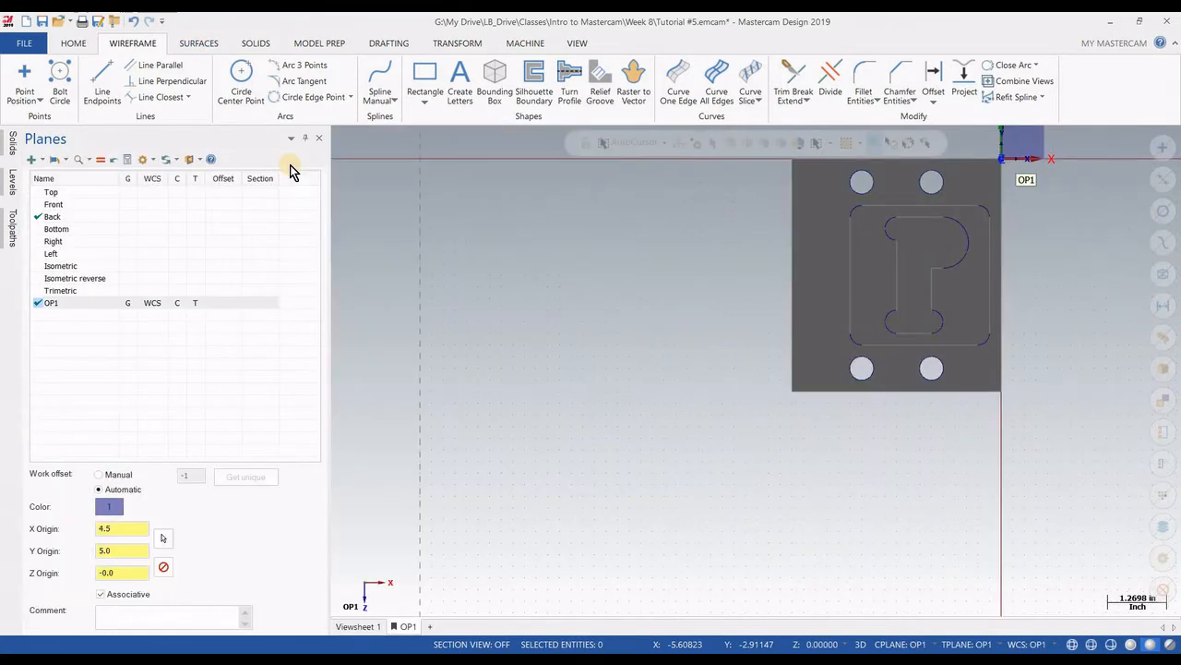
{"action": "right_click", "coordinate": [640, 331]}
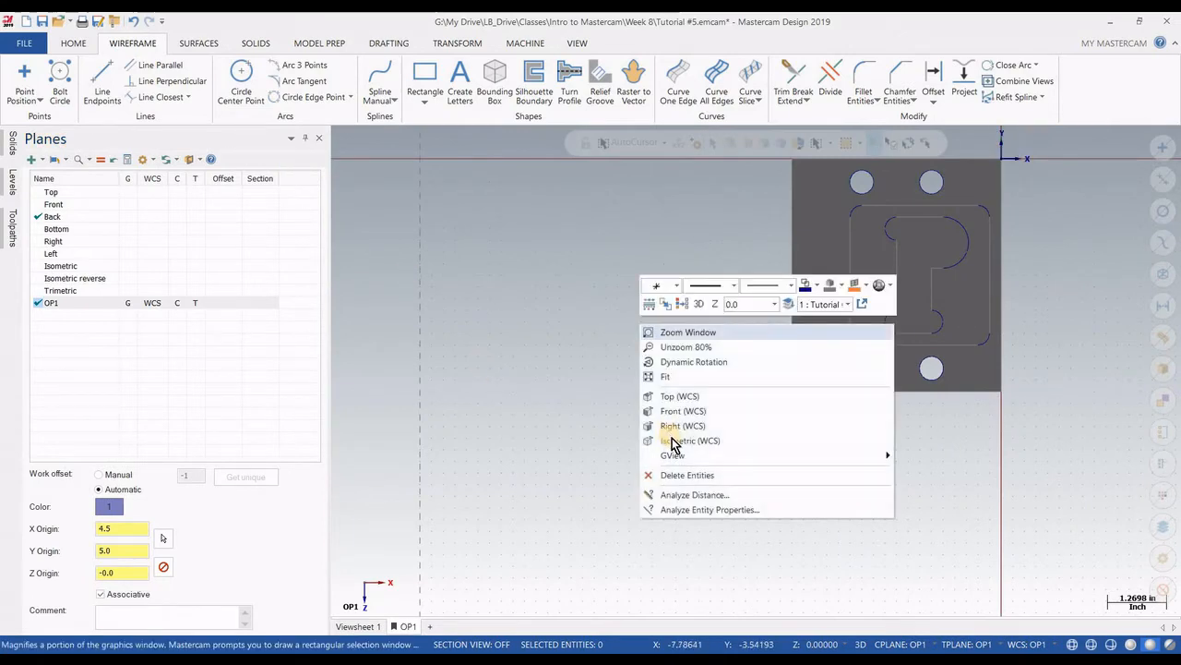
{"action": "left_click", "coordinate": [674, 439]}
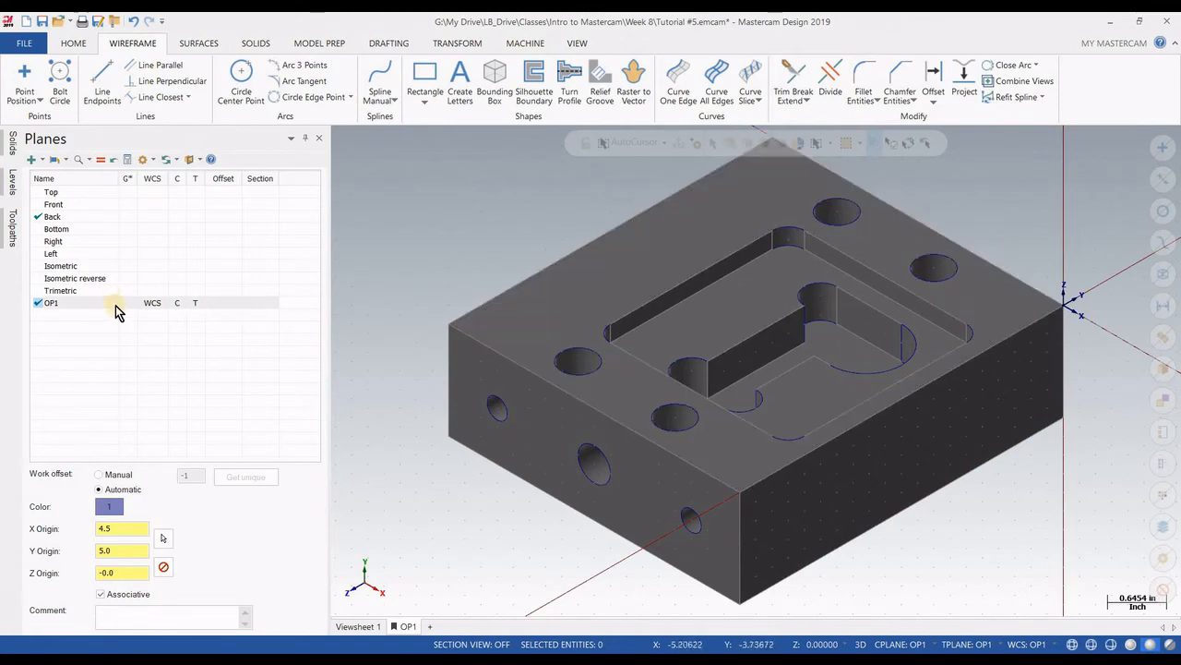
{"action": "right_click", "coordinate": [407, 629]}
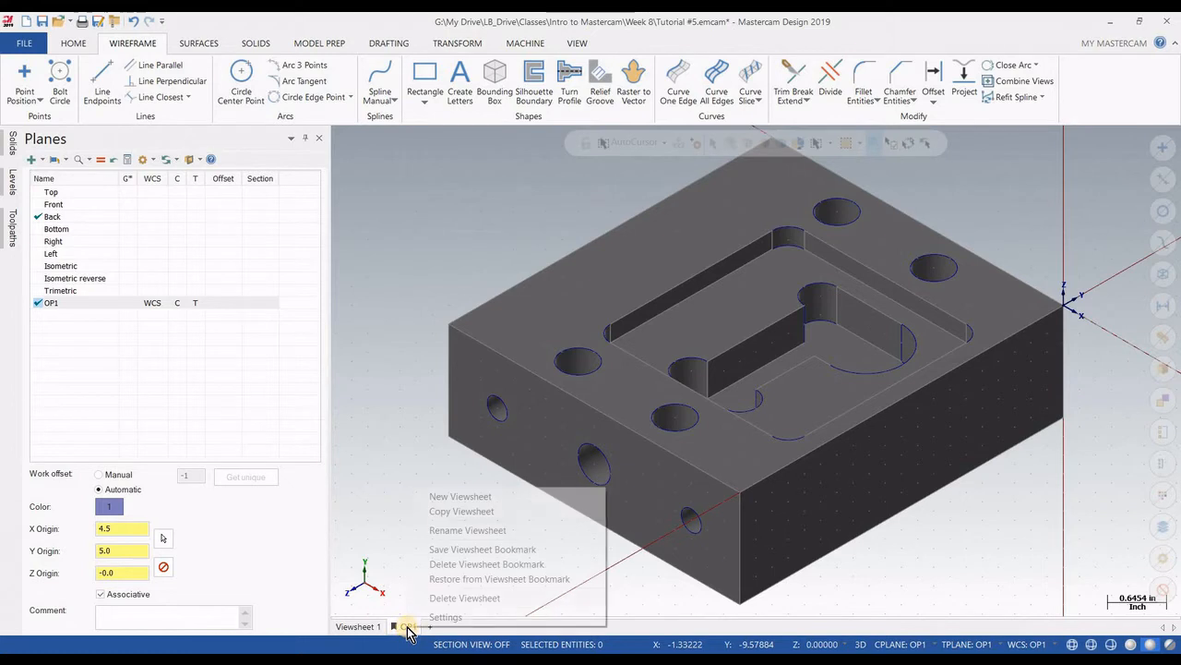
{"action": "left_click", "coordinate": [460, 550]}
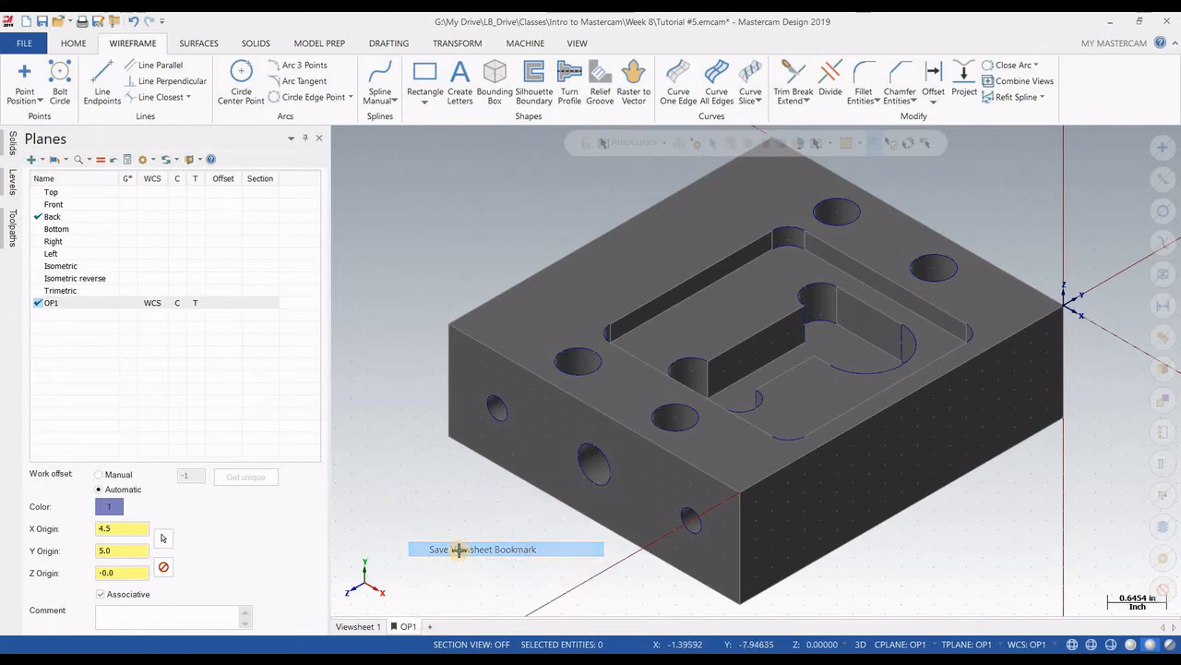
Compare Viewsheet 1 with the OP1 viewsheet and delete Viewsheet 1.
{"action": "left_click", "coordinate": [358, 628]}
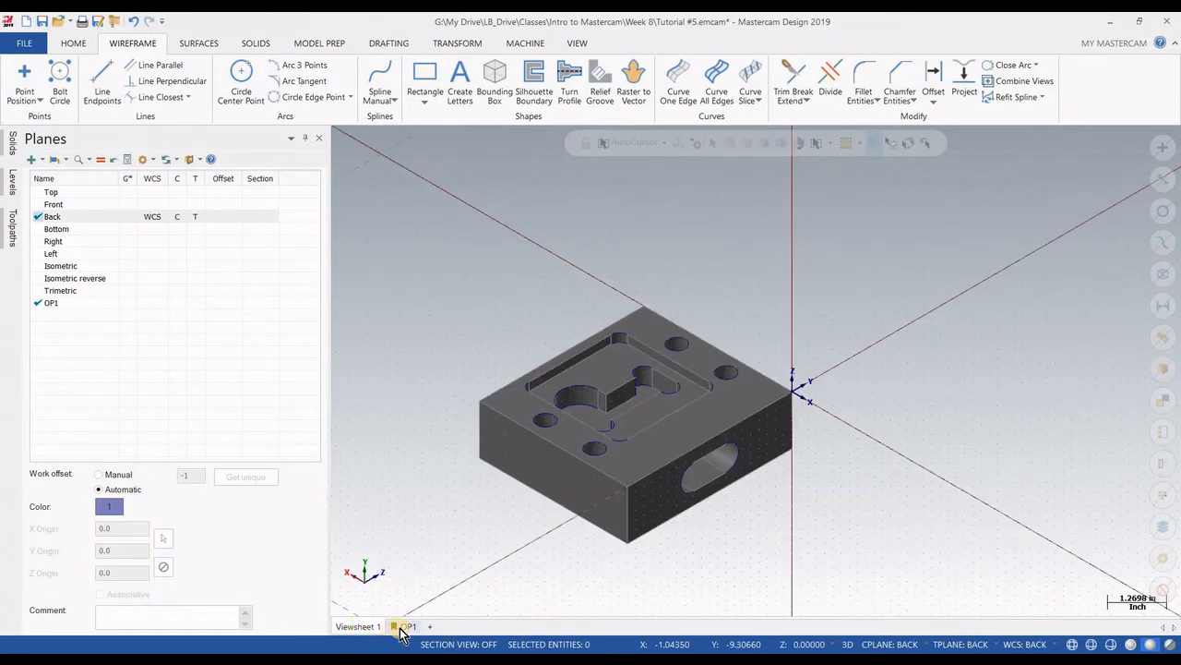
{"action": "left_click", "coordinate": [402, 628]}
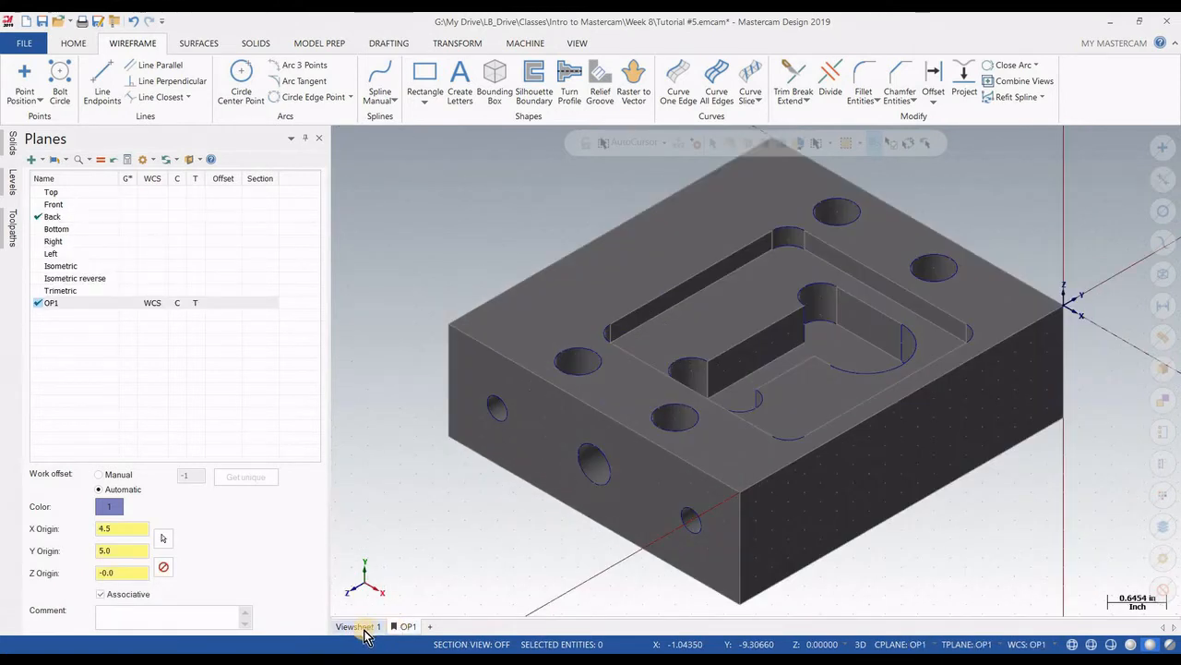
{"action": "left_click", "coordinate": [360, 627]}
{"action": "right_click", "coordinate": [360, 627]}
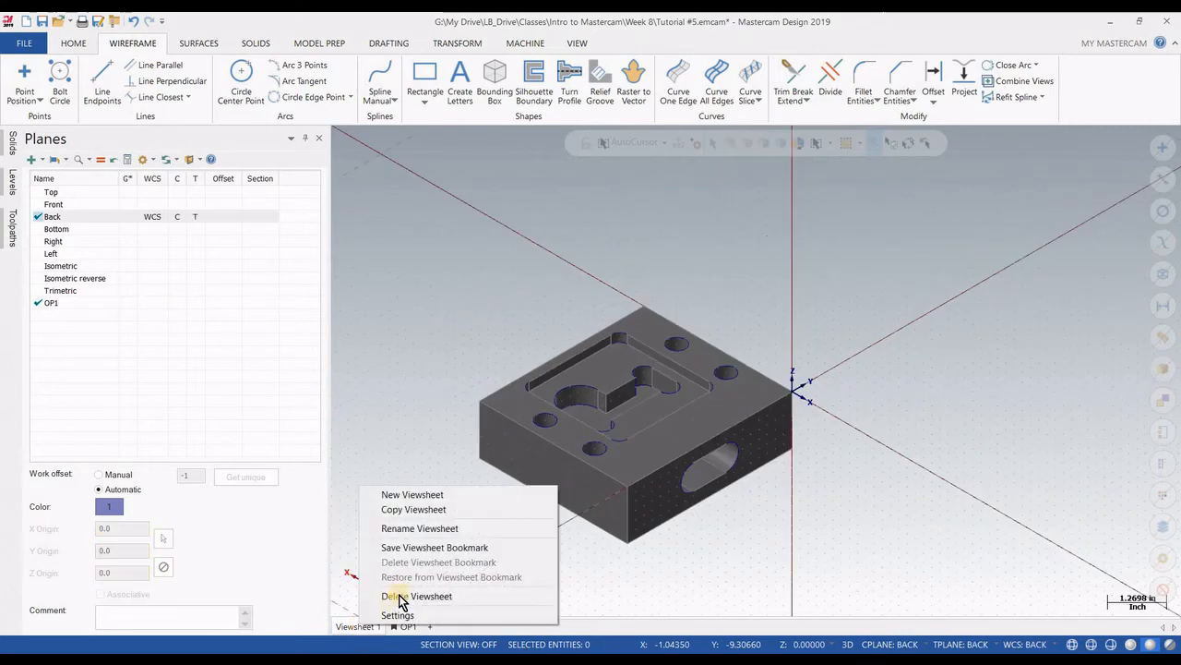
{"action": "left_click", "coordinate": [407, 596]}
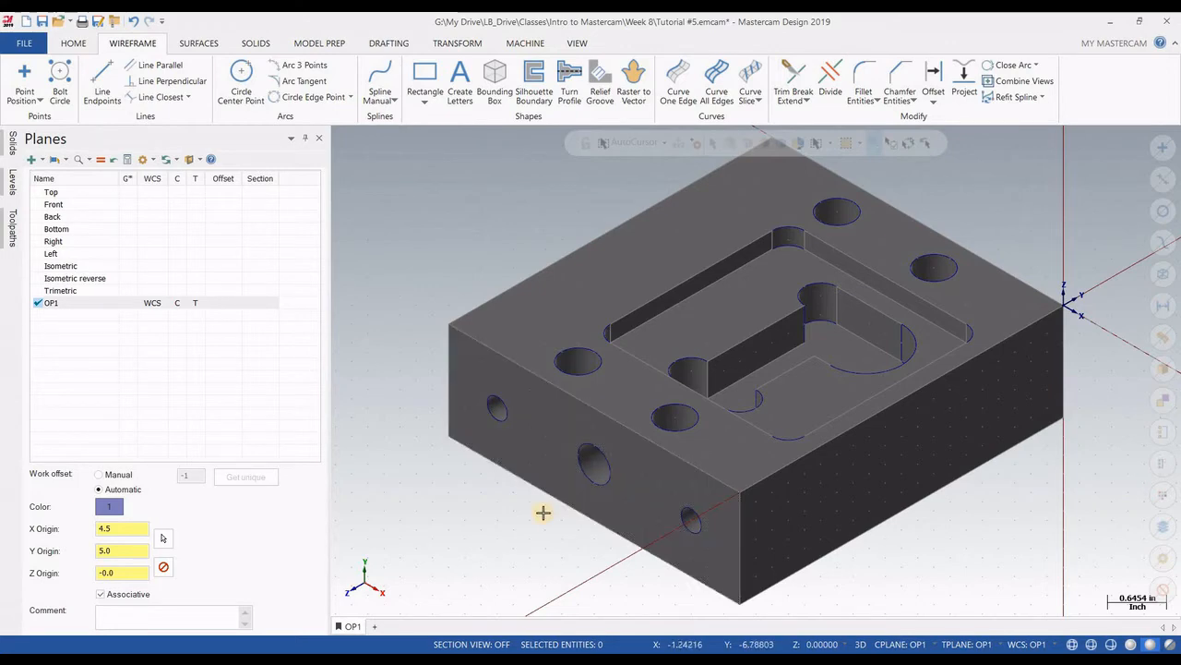
Start a new plane from geometry using the long and short edges meeting at the three-hole face's corner, accepting plane 3 of 8.
{"action": "middle_click_drag", "start_coordinate": [543, 513], "coordinate": [542, 512]}
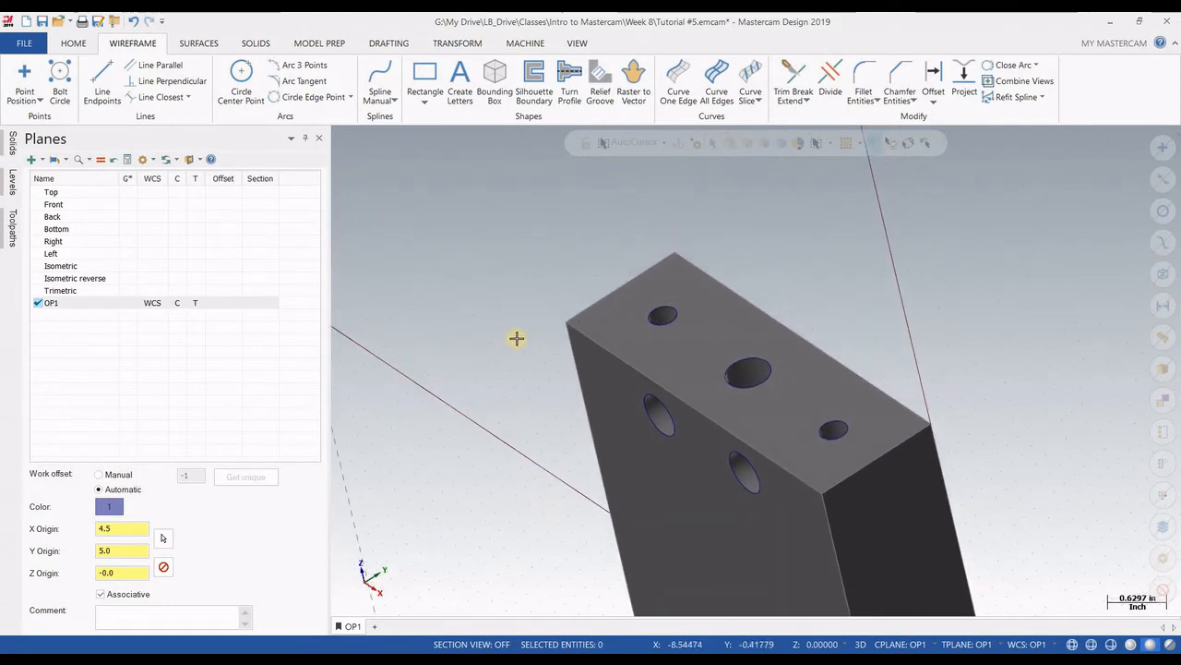
{"action": "left_click", "coordinate": [31, 161]}
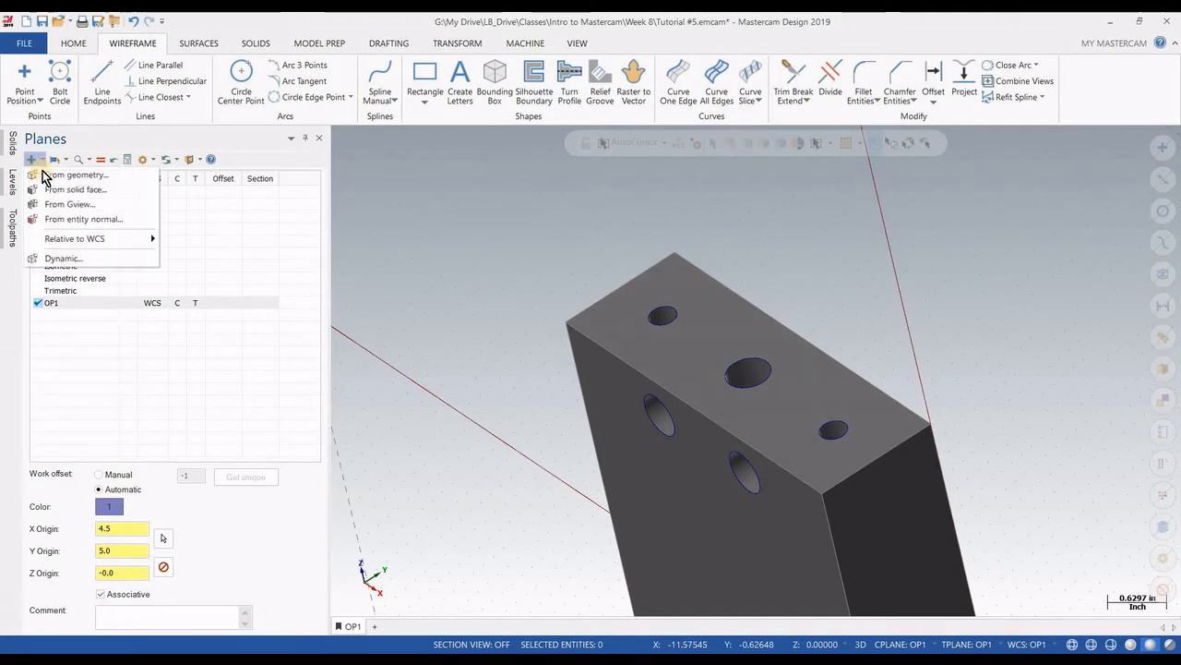
{"action": "left_click", "coordinate": [46, 175]}
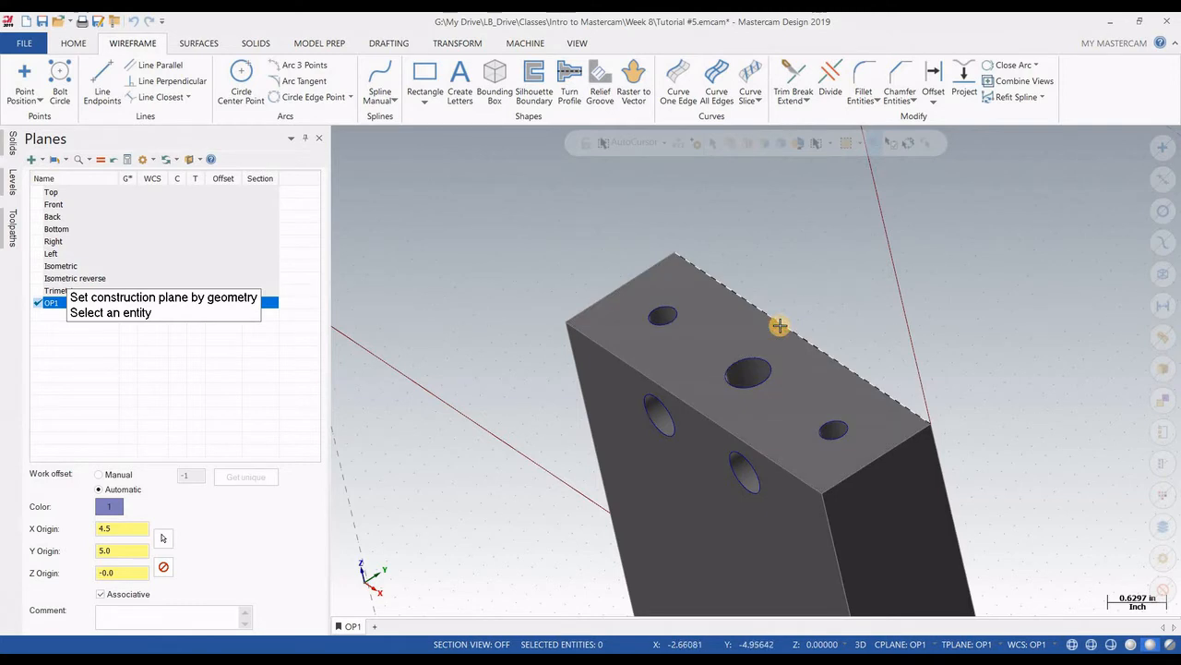
{"action": "left_click", "coordinate": [779, 325]}
{"action": "left_click", "coordinate": [877, 452]}
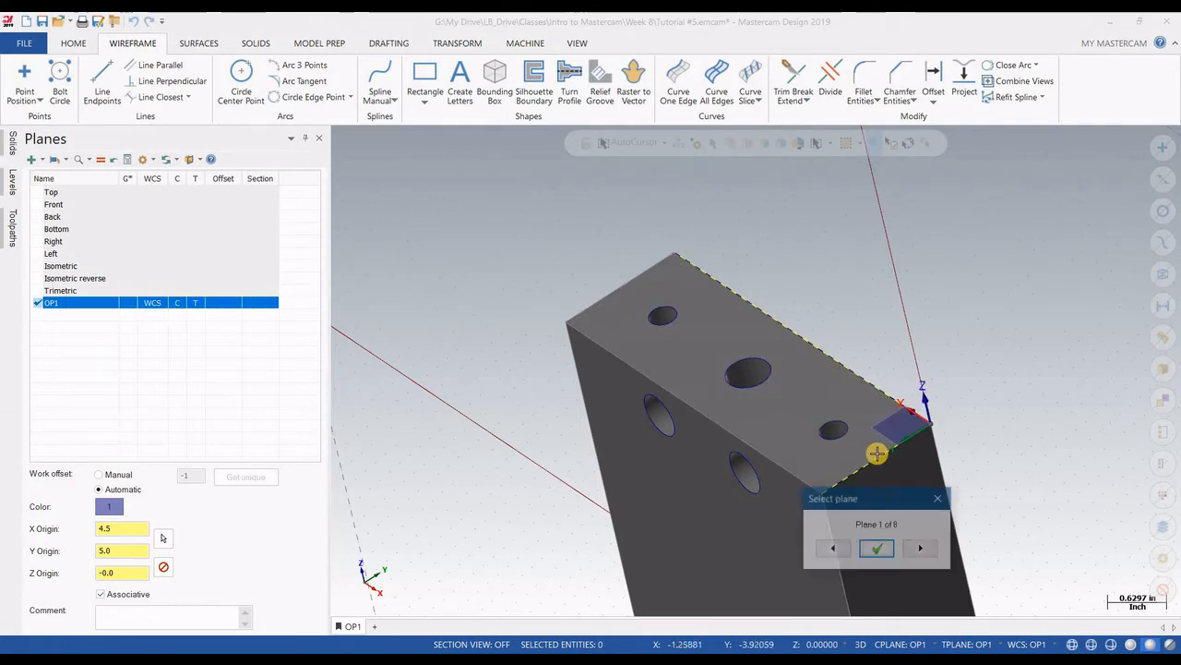
{"action": "left_click", "coordinate": [921, 548]}
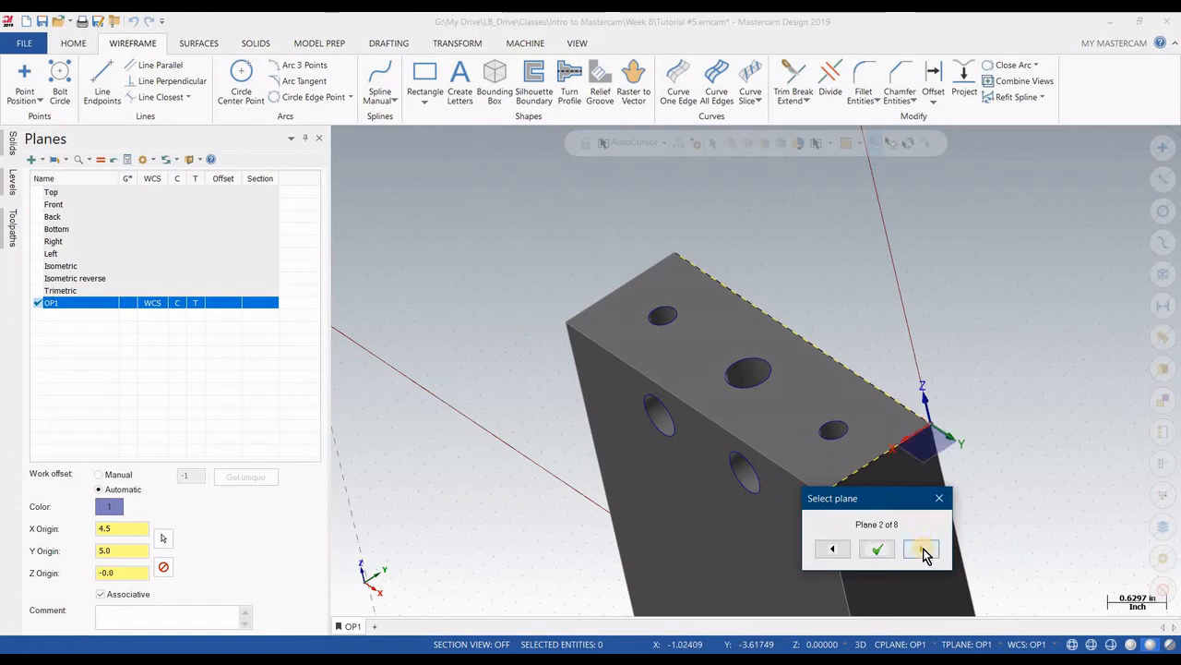
{"action": "left_click", "coordinate": [921, 548]}
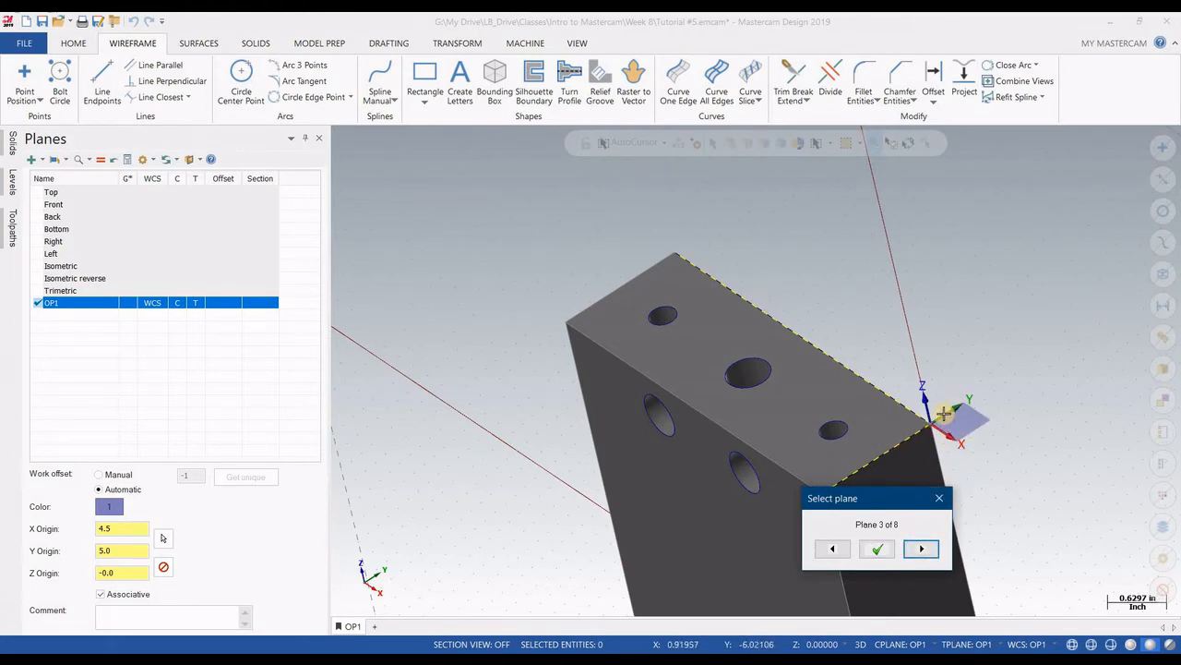
{"action": "left_click", "coordinate": [875, 551]}
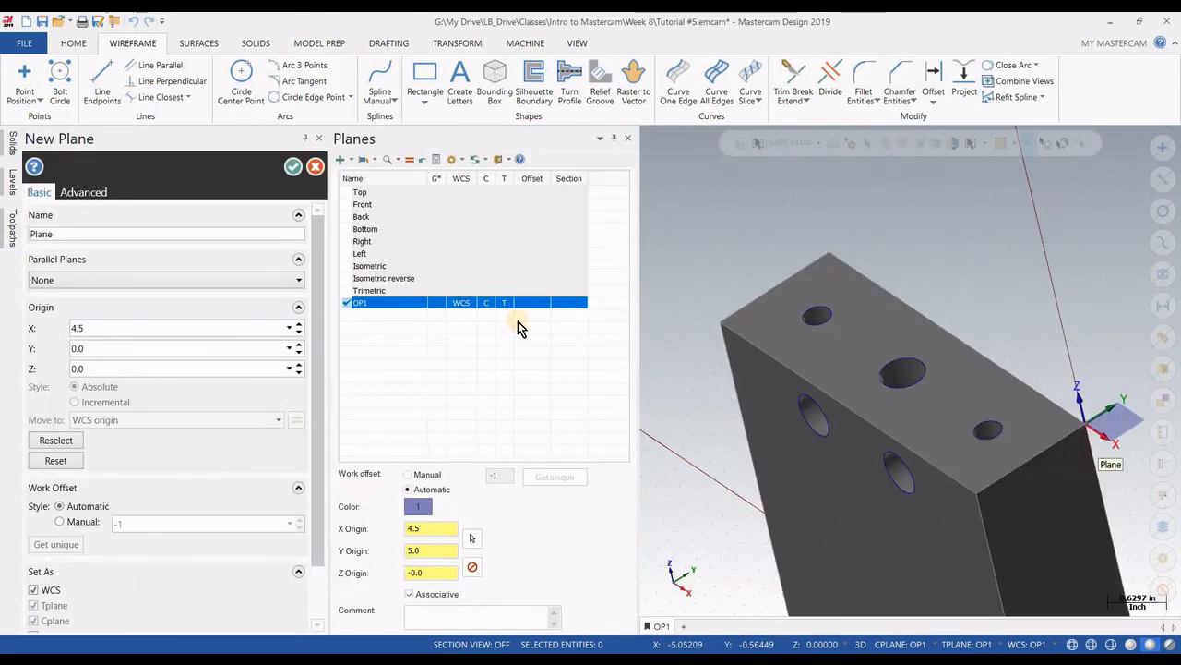
Name the new plane OP2, check its advanced viewsheet settings, and accept the plane.
{"action": "left_click", "coordinate": [104, 237]}
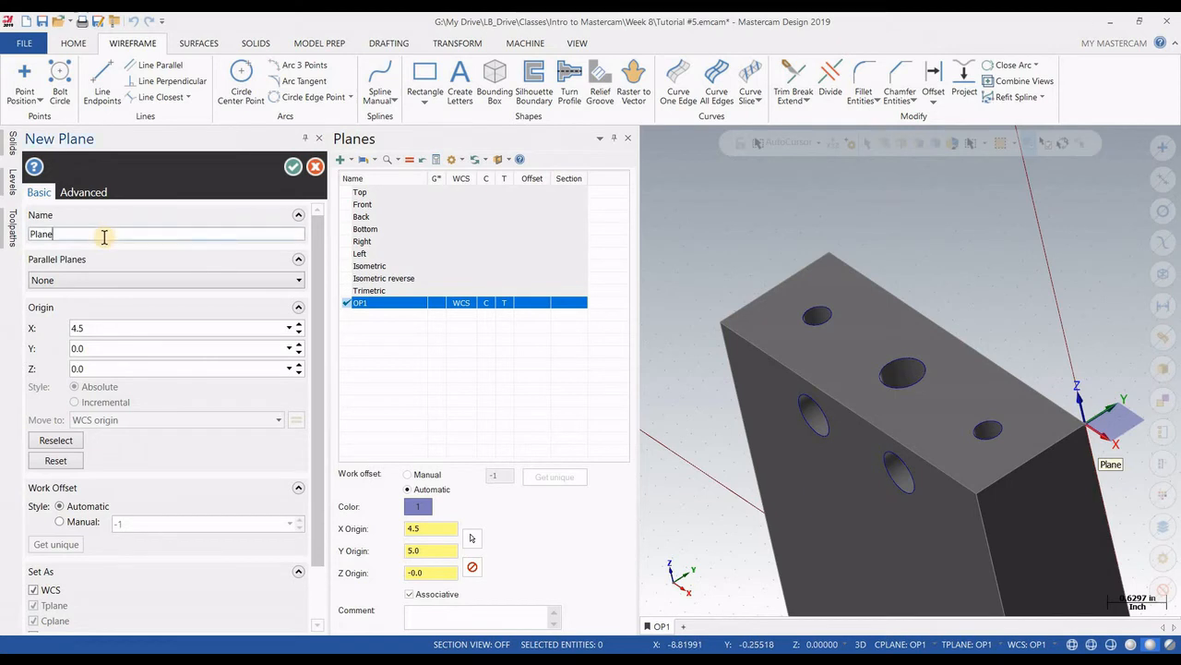
{"action": "left_click", "coordinate": [4, 224]}
{"action": "left_click", "coordinate": [91, 203]}
{"action": "left_click", "coordinate": [74, 361]}
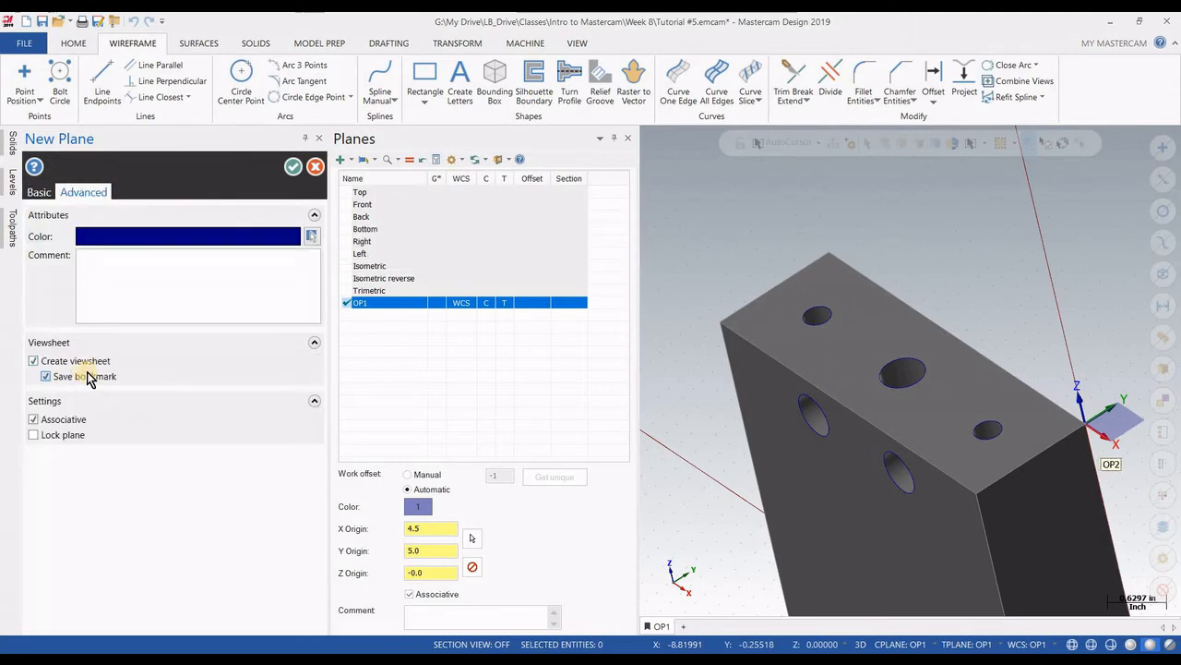
{"action": "left_click", "coordinate": [41, 193]}
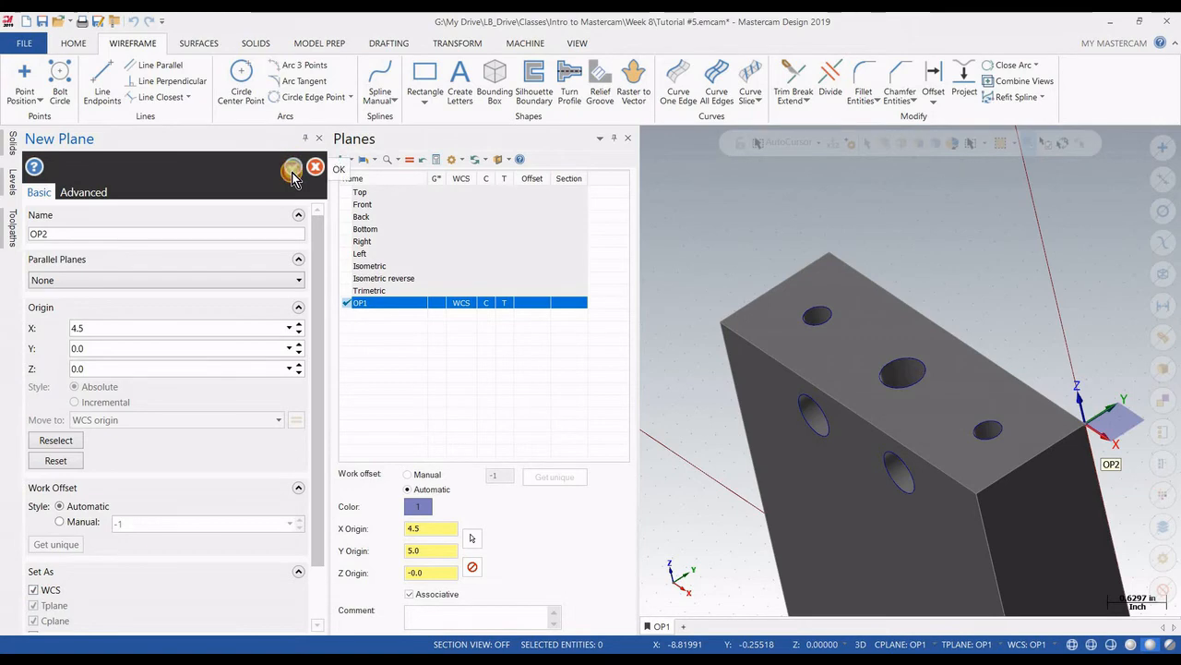
{"action": "left_click", "coordinate": [291, 176]}
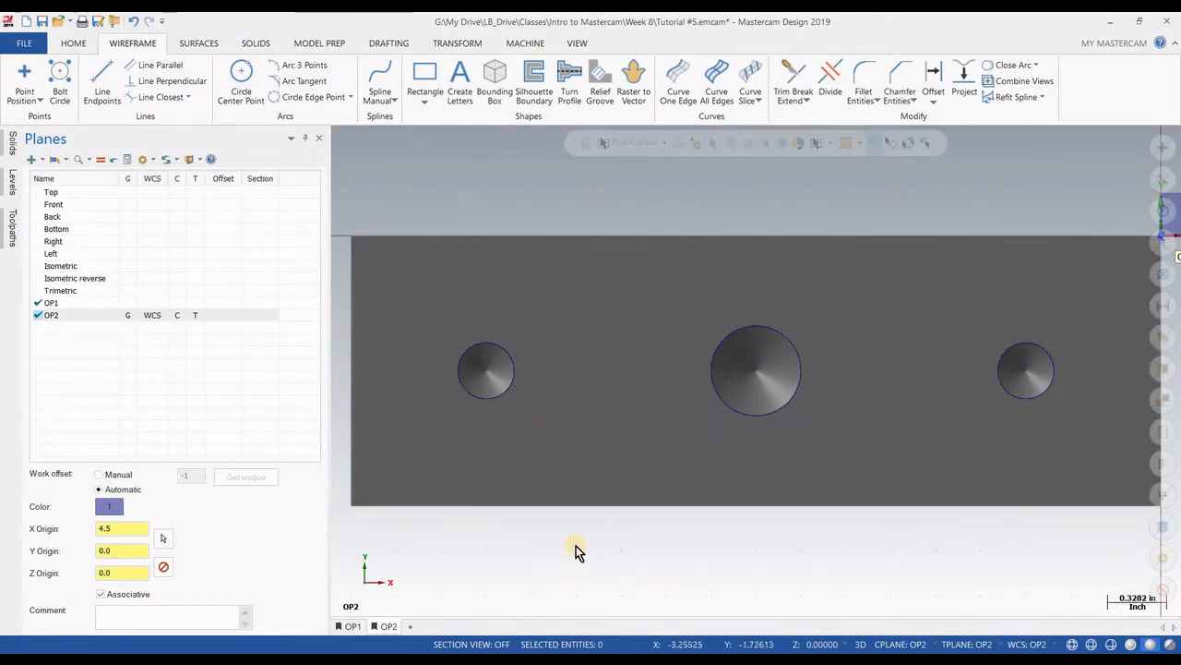
Save the part's isometric view as the OP2 viewsheet bookmark and compare the OP1 and OP2 viewsheets.
{"action": "right_click", "coordinate": [574, 552]}
{"action": "left_click", "coordinate": [615, 466]}
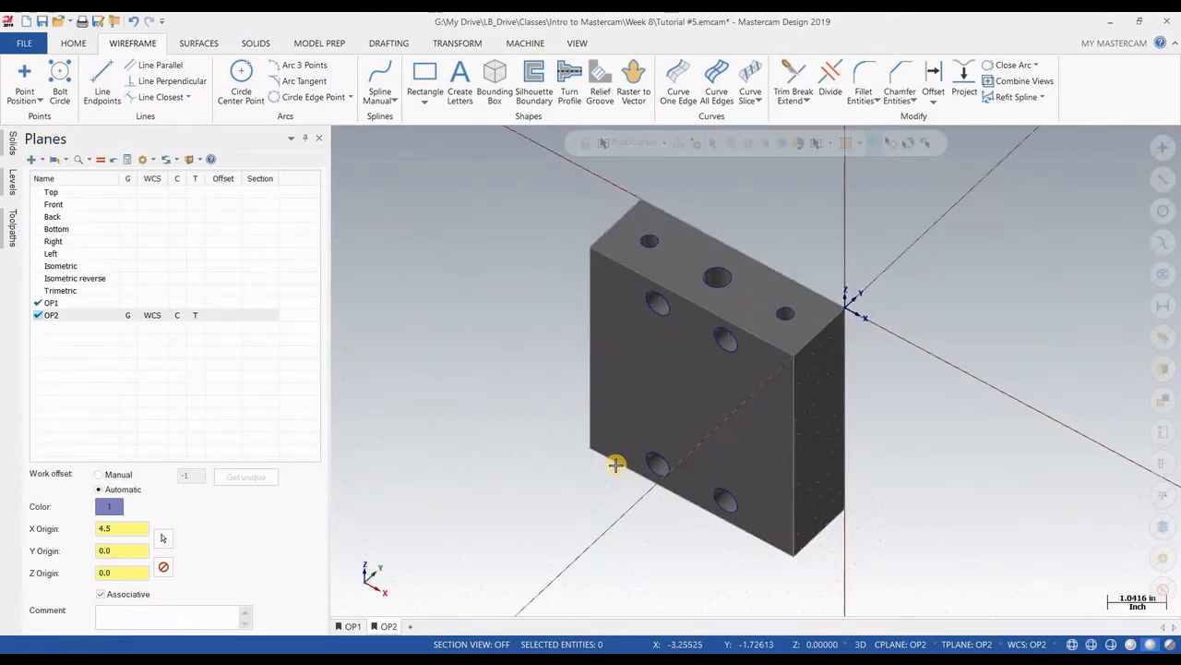
{"action": "right_click", "coordinate": [386, 632]}
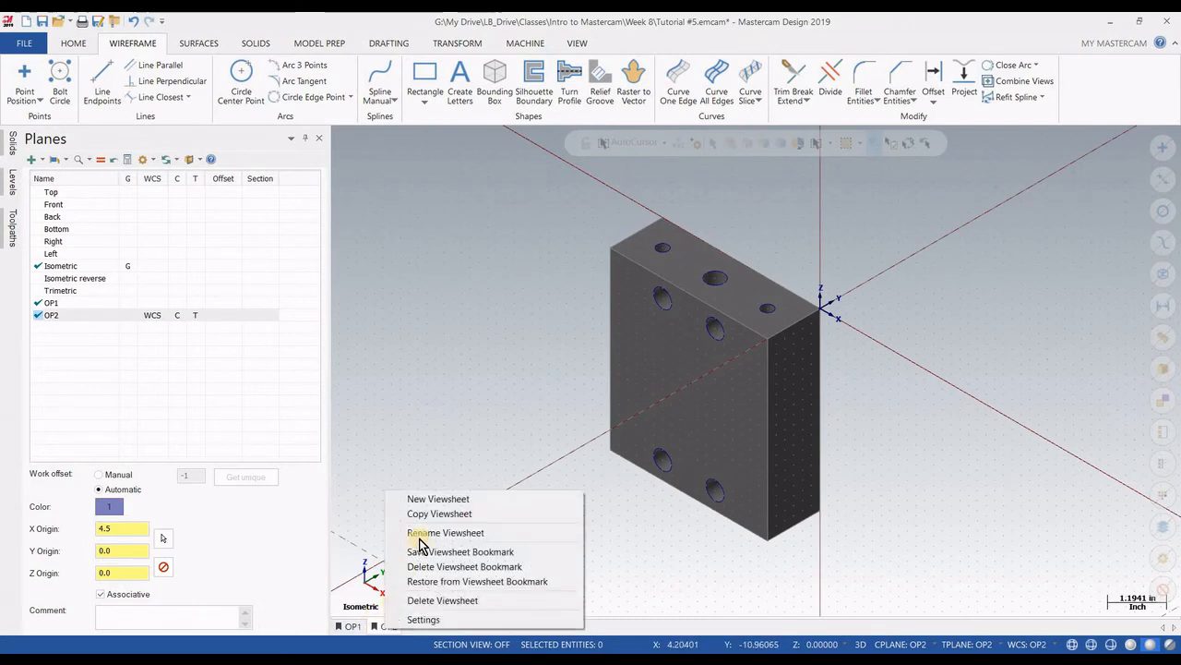
{"action": "left_click", "coordinate": [424, 552]}
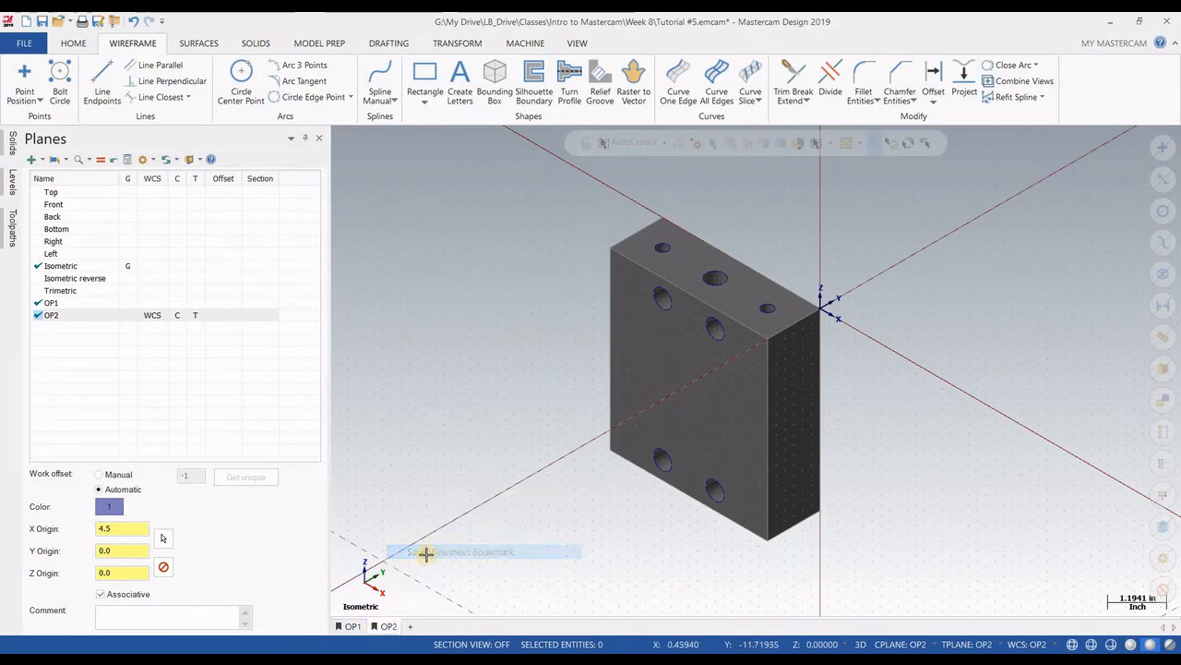
{"action": "left_click", "coordinate": [356, 627]}
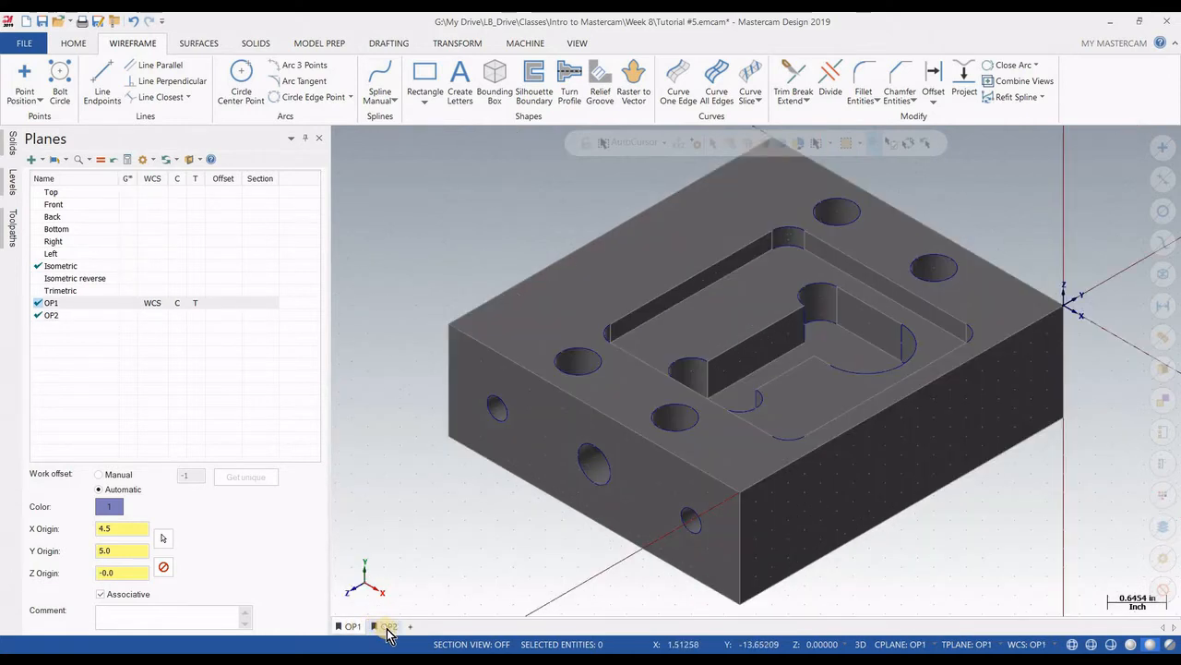
{"action": "left_click", "coordinate": [387, 627]}
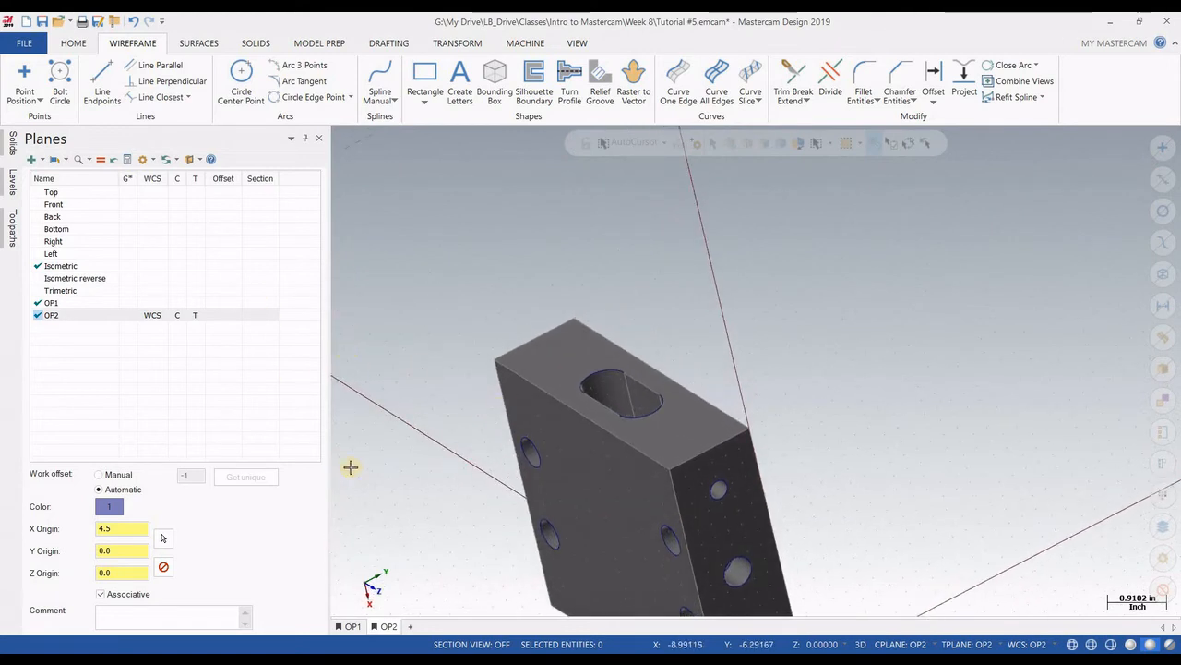
{"action": "left_click", "coordinate": [33, 161]}
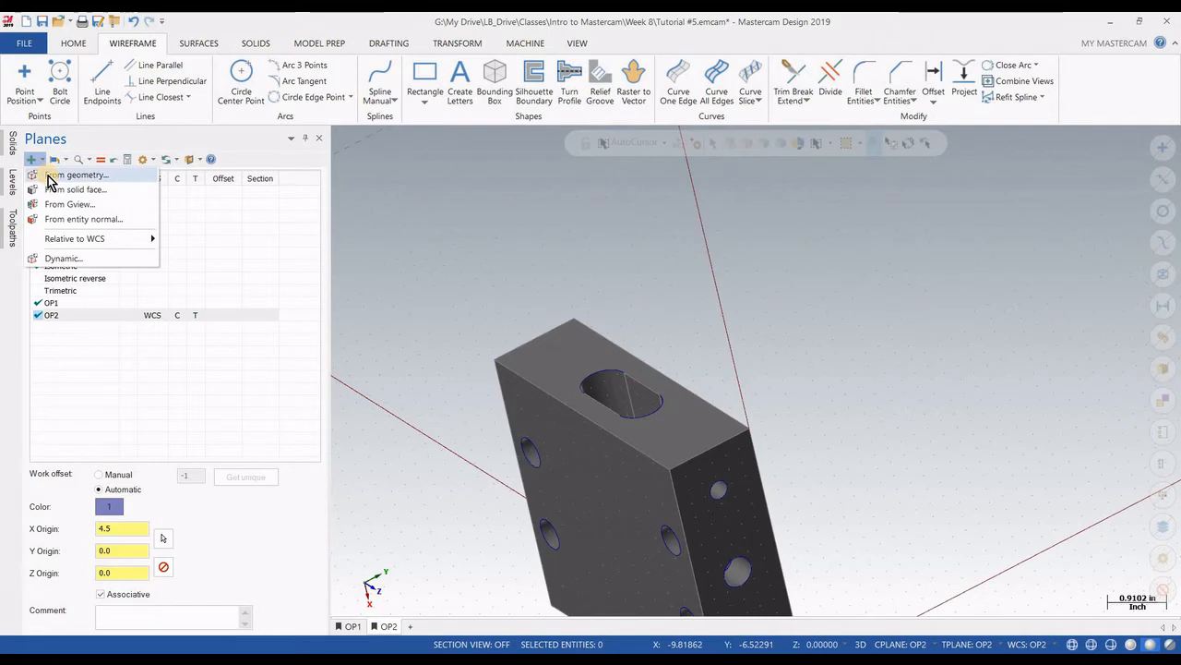
{"action": "left_click", "coordinate": [50, 176]}
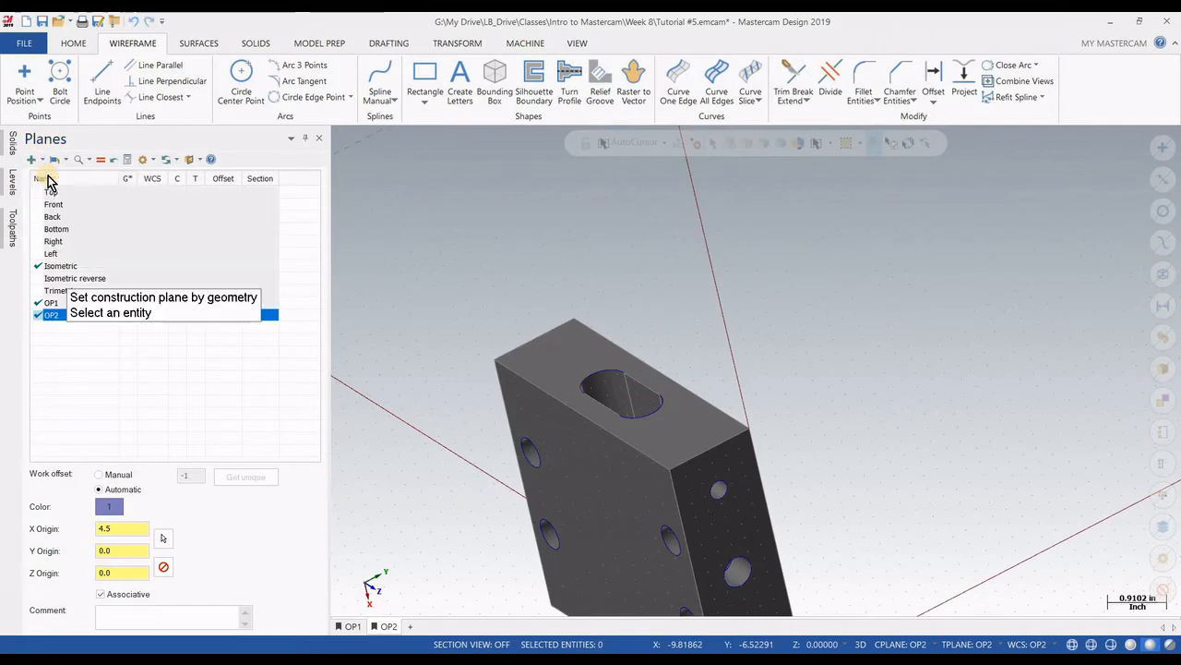
{"action": "left_click", "coordinate": [683, 379]}
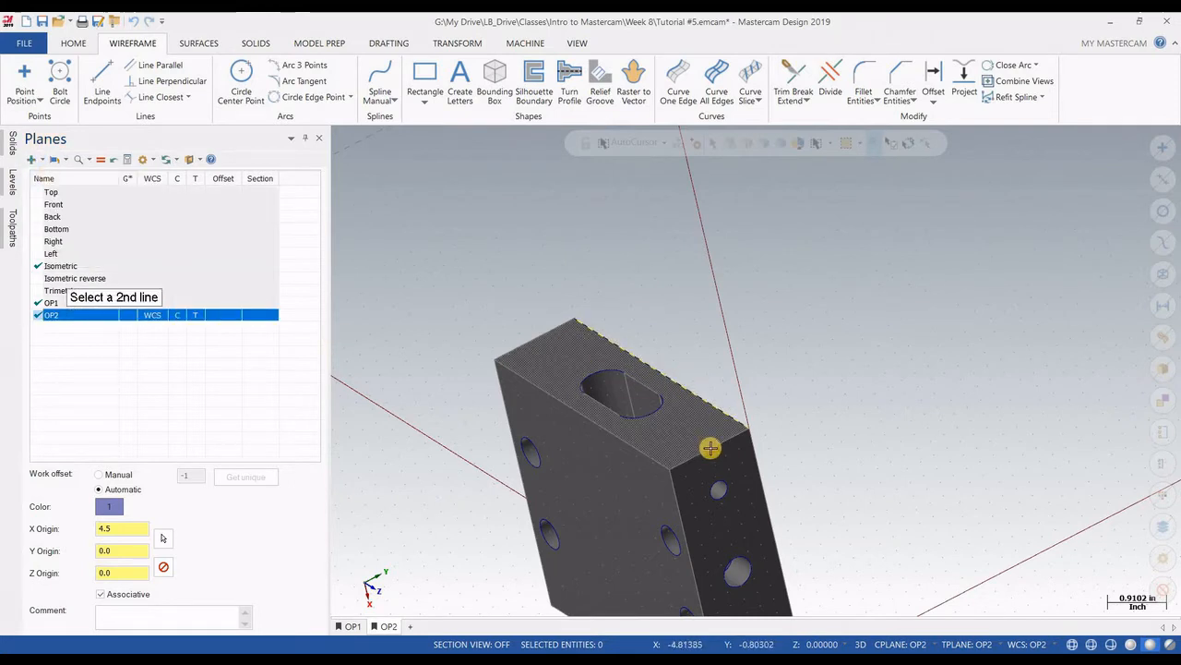
{"action": "left_click", "coordinate": [709, 446]}
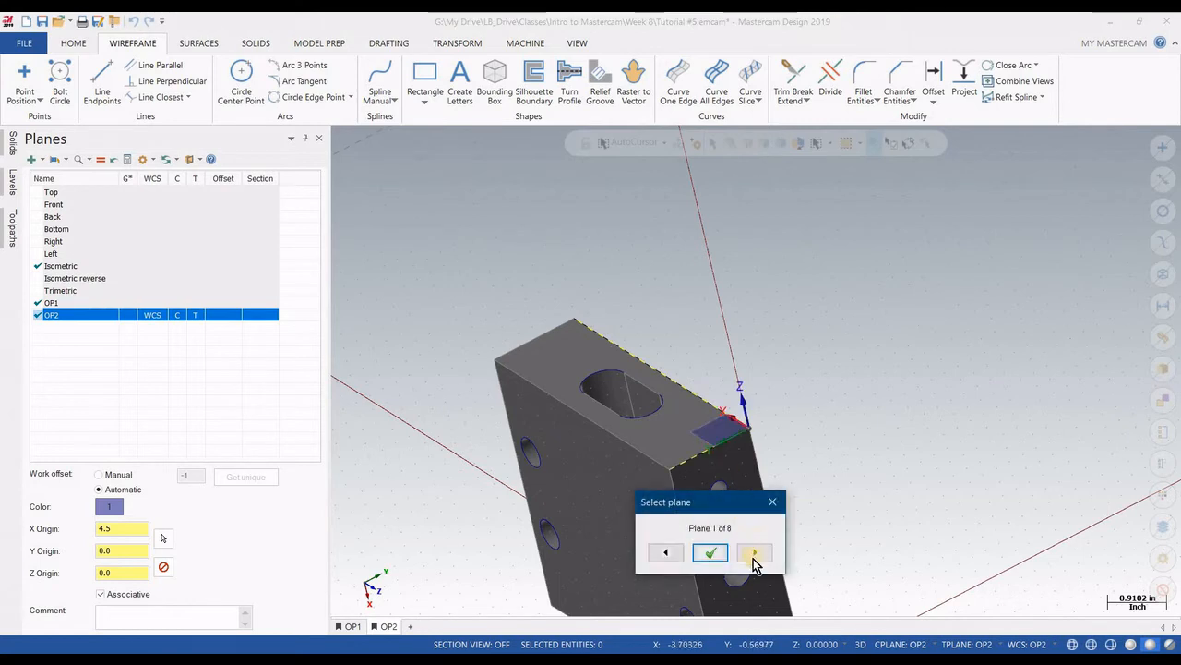
{"action": "left_click", "coordinate": [754, 554]}
{"action": "left_click", "coordinate": [754, 554]}
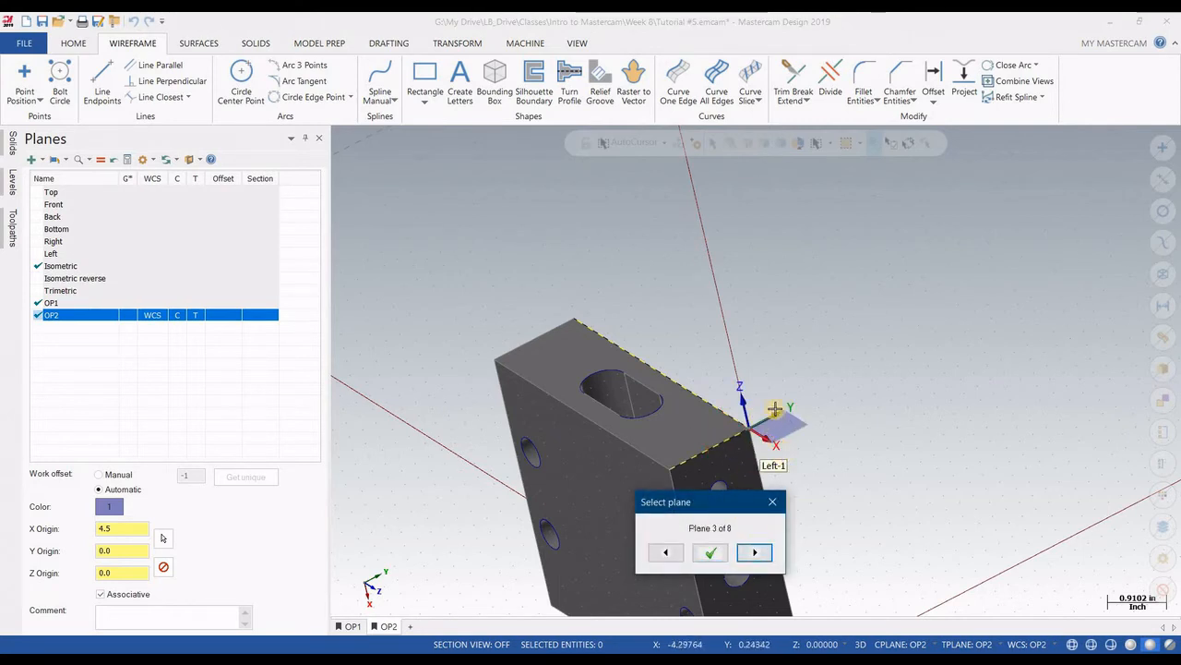
{"action": "left_click", "coordinate": [712, 553]}
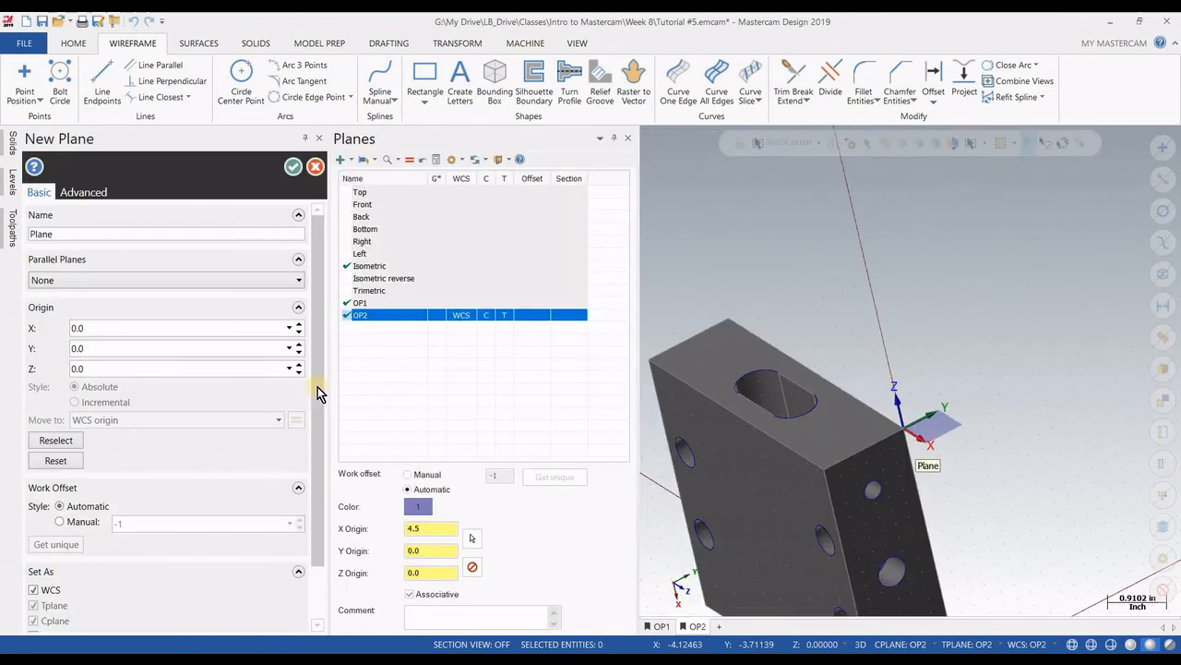
{"action": "left_click", "coordinate": [4, 214]}
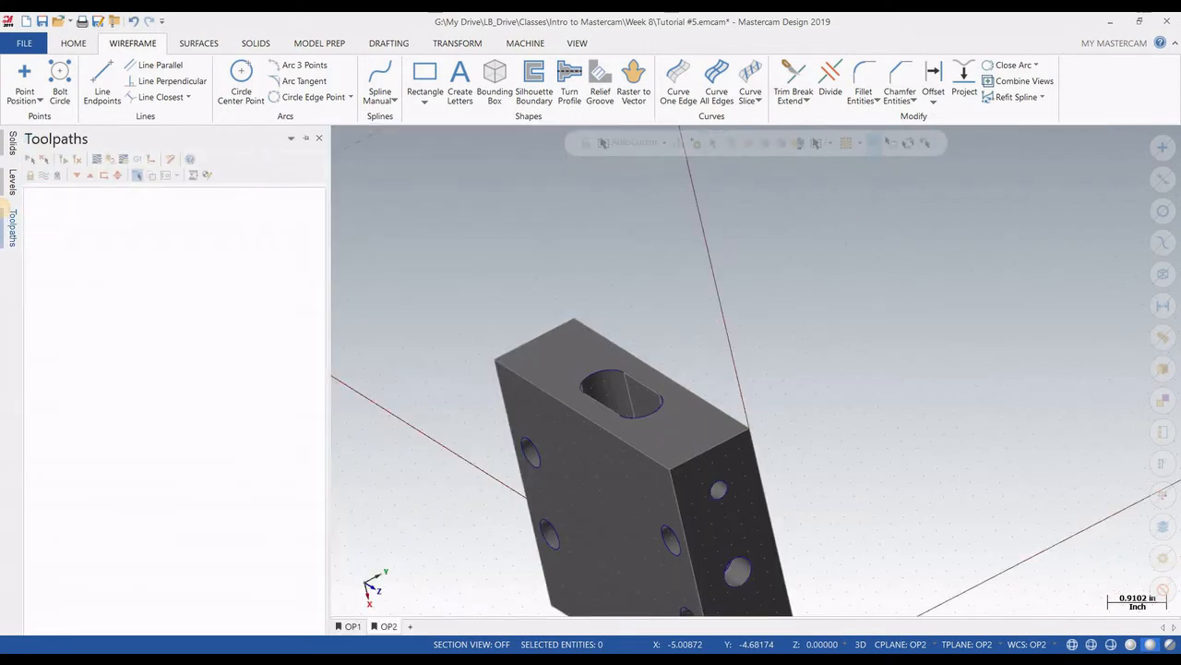
{"action": "left_click", "coordinate": [13, 181]}
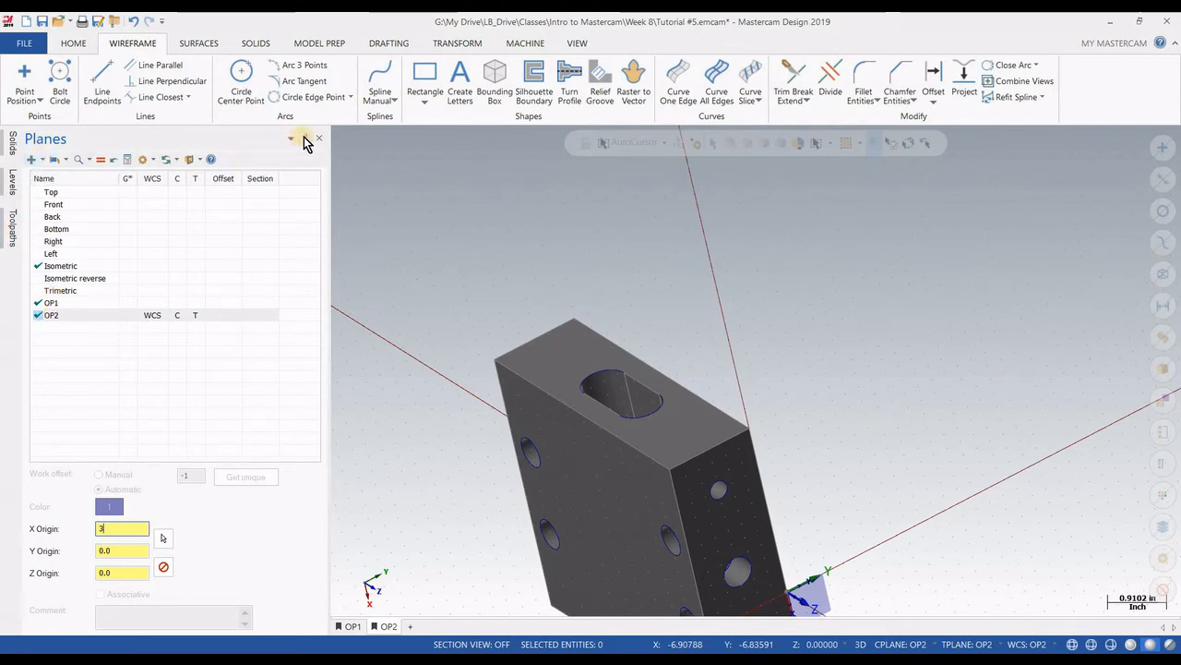
Start a new plane from geometry using the slotted face's long edge and the short edge shared with the three-hole face, accepting plane 3 of 8.
{"action": "left_click", "coordinate": [33, 163]}
{"action": "left_click", "coordinate": [55, 168]}
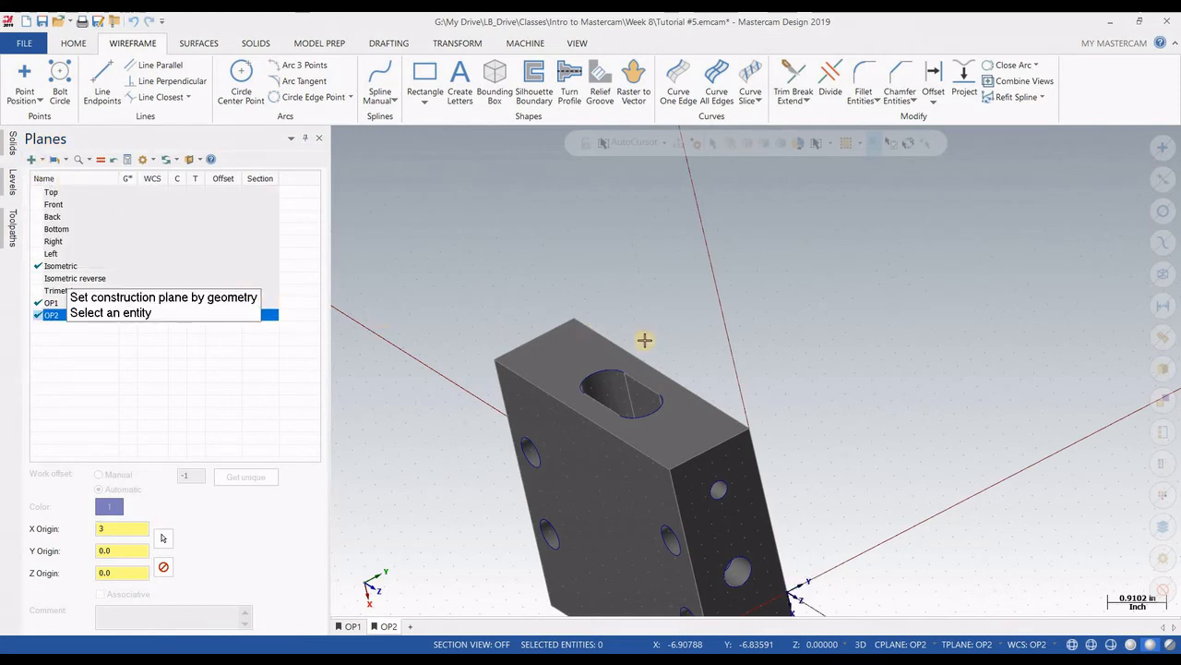
{"action": "left_click", "coordinate": [687, 406]}
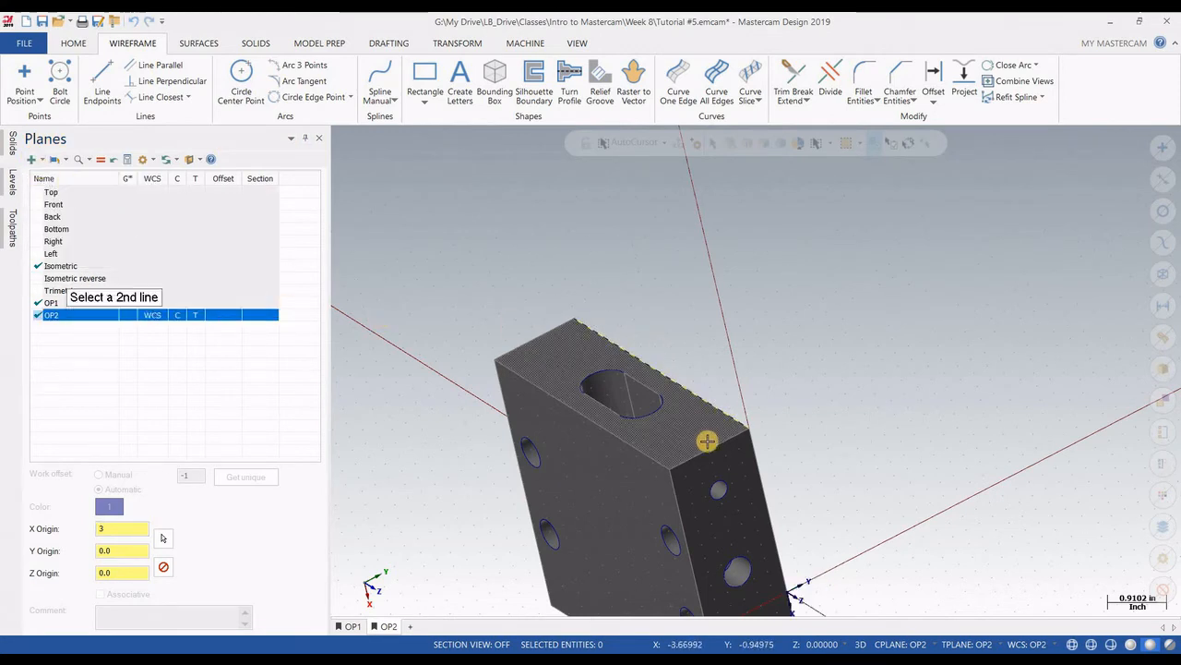
{"action": "left_click", "coordinate": [708, 443]}
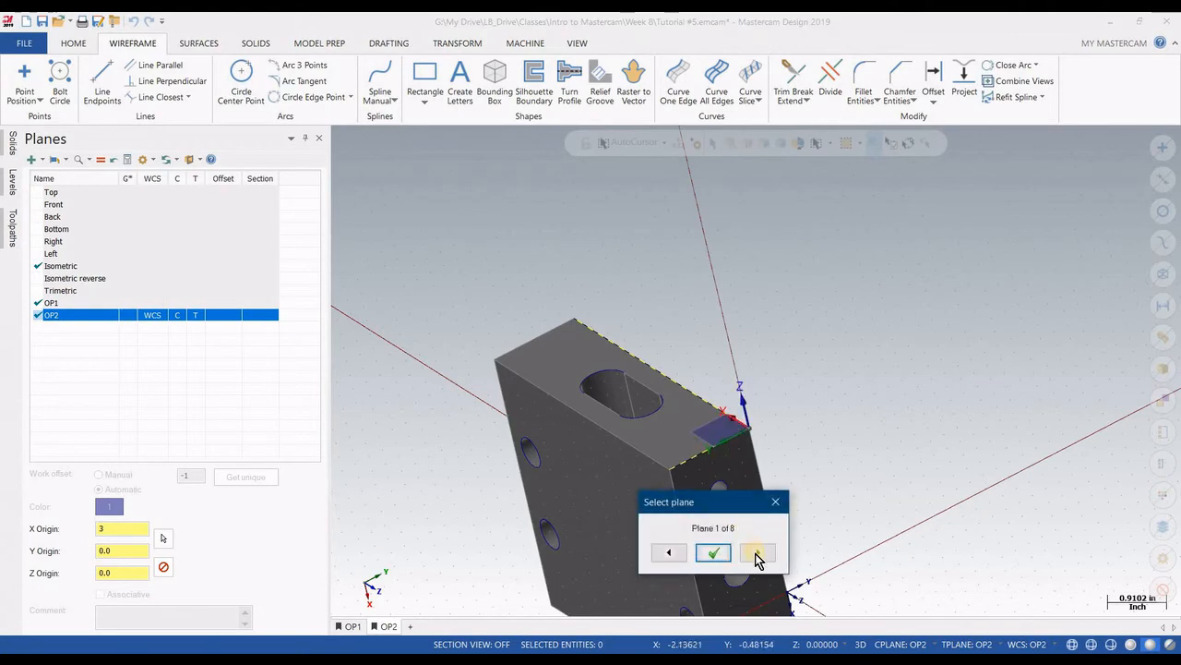
{"action": "left_click", "coordinate": [756, 556]}
{"action": "left_click", "coordinate": [756, 555]}
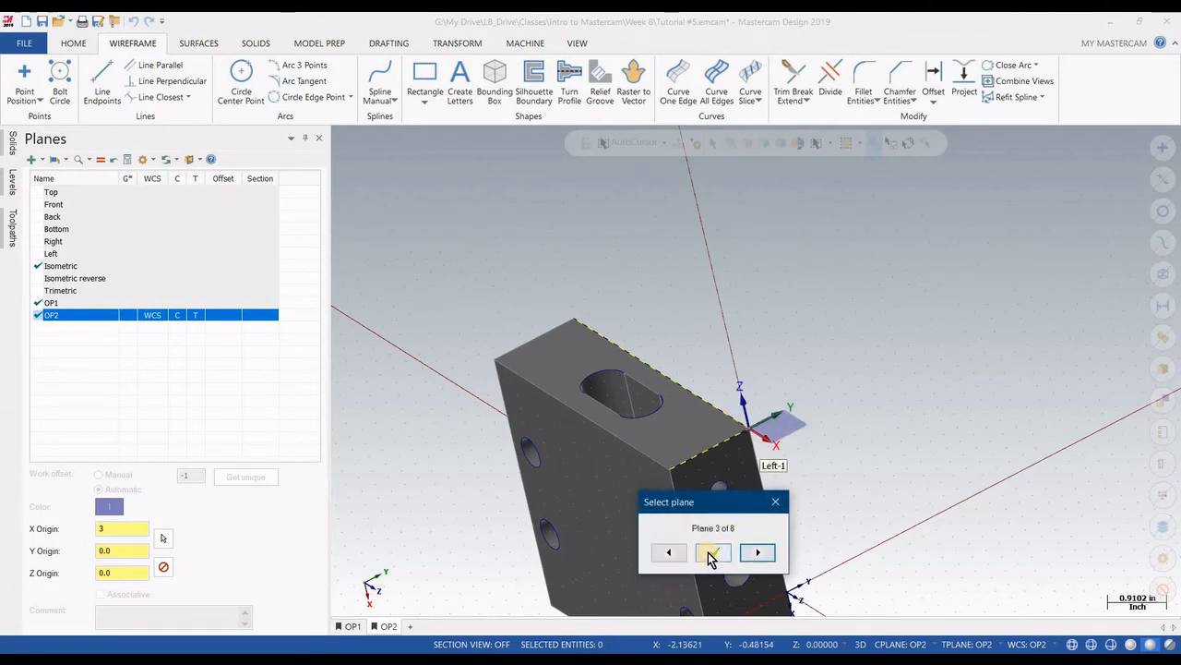
{"action": "left_click", "coordinate": [711, 553]}
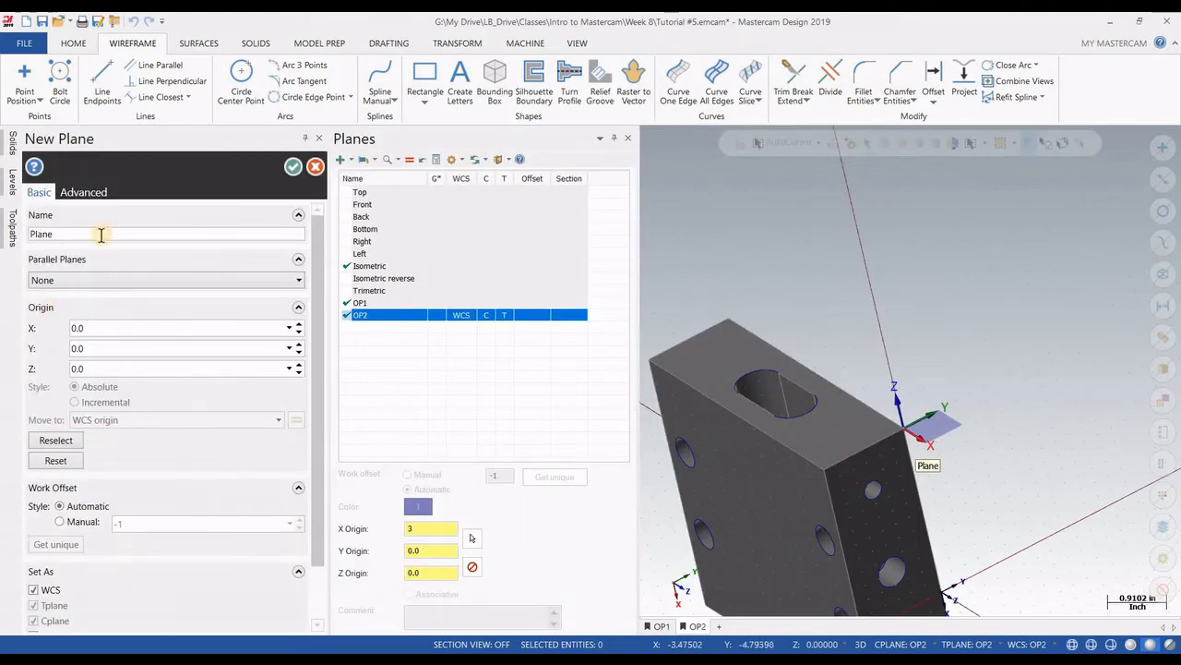
Name the new plane OP3, check its advanced viewsheet and associativity settings, and accept the plane.
{"action": "double_click", "coordinate": [102, 234]}
{"action": "type", "text": "Pl"}
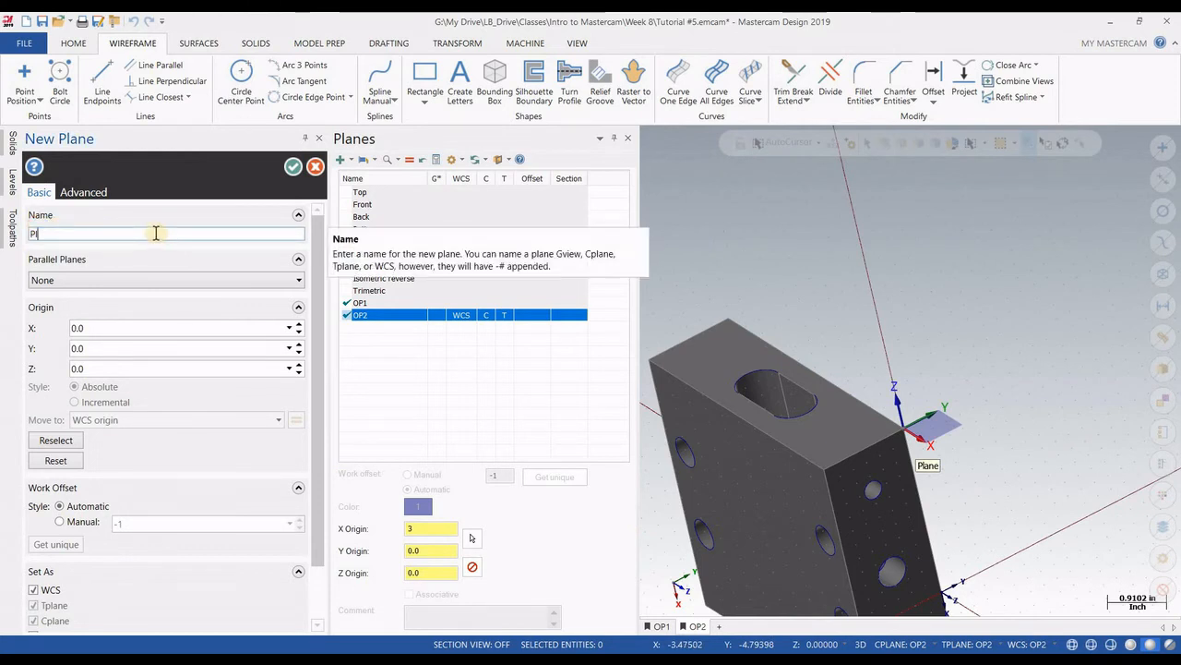
{"action": "key", "text": "BackSpace"}
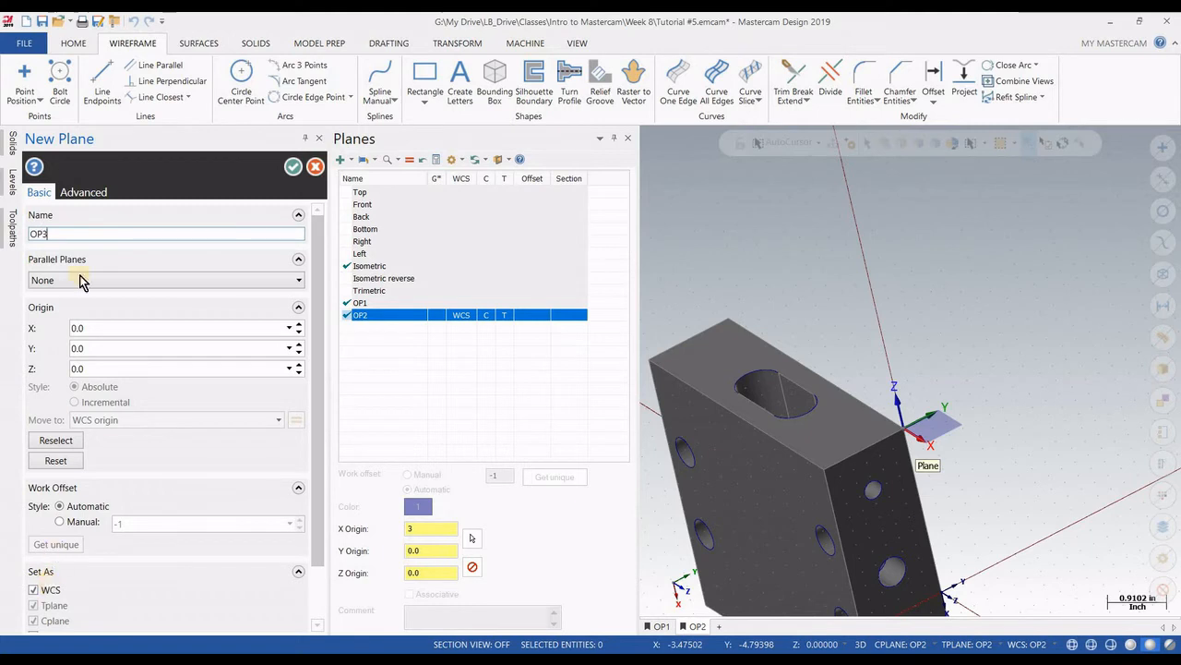
{"action": "left_click", "coordinate": [88, 193]}
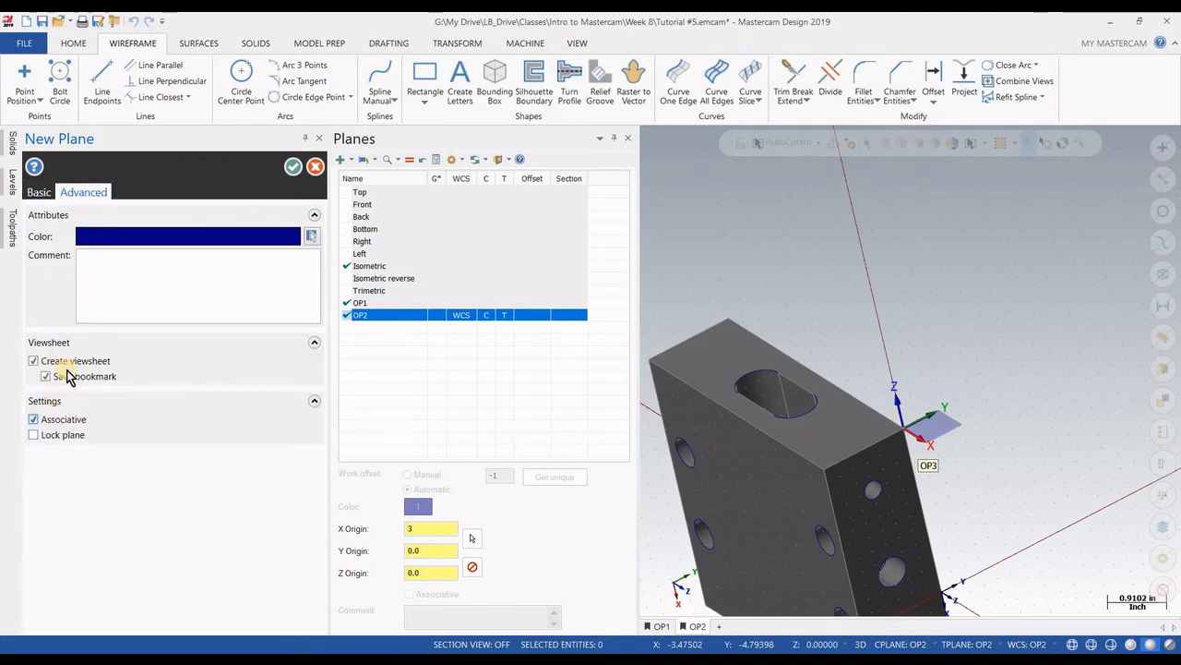
{"action": "left_click", "coordinate": [290, 167]}
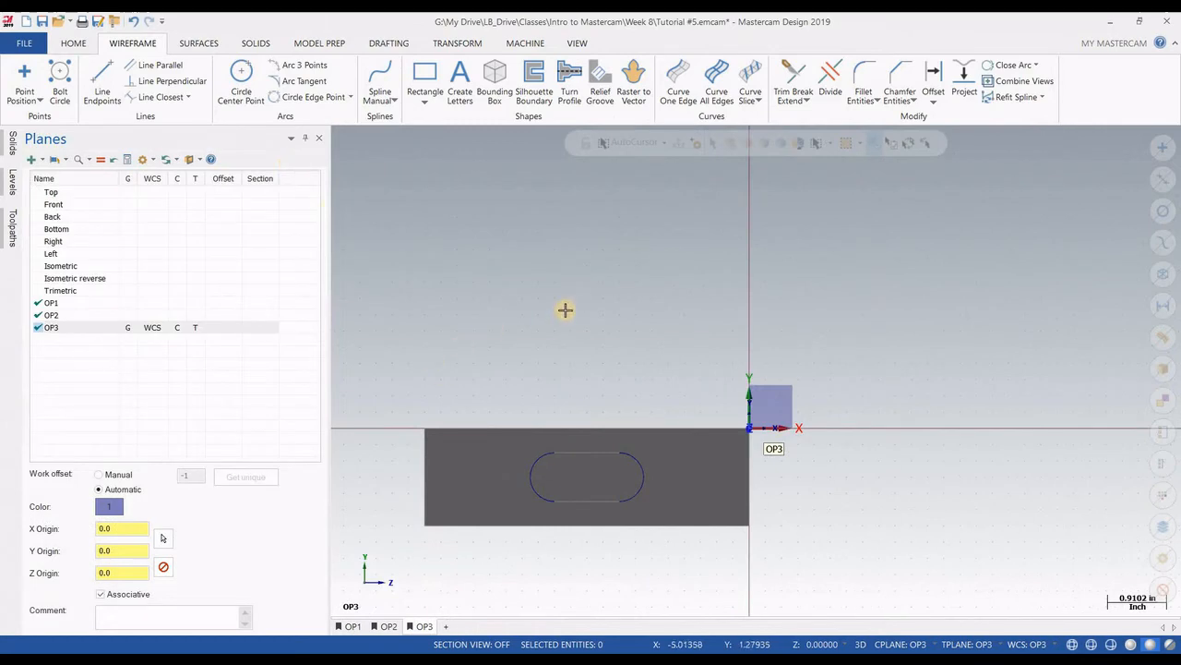
Save the part's isometric view as the OP3 viewsheet bookmark and compare the OP1, OP2 and OP3 viewsheets.
{"action": "right_click", "coordinate": [585, 352]}
{"action": "left_click", "coordinate": [612, 425]}
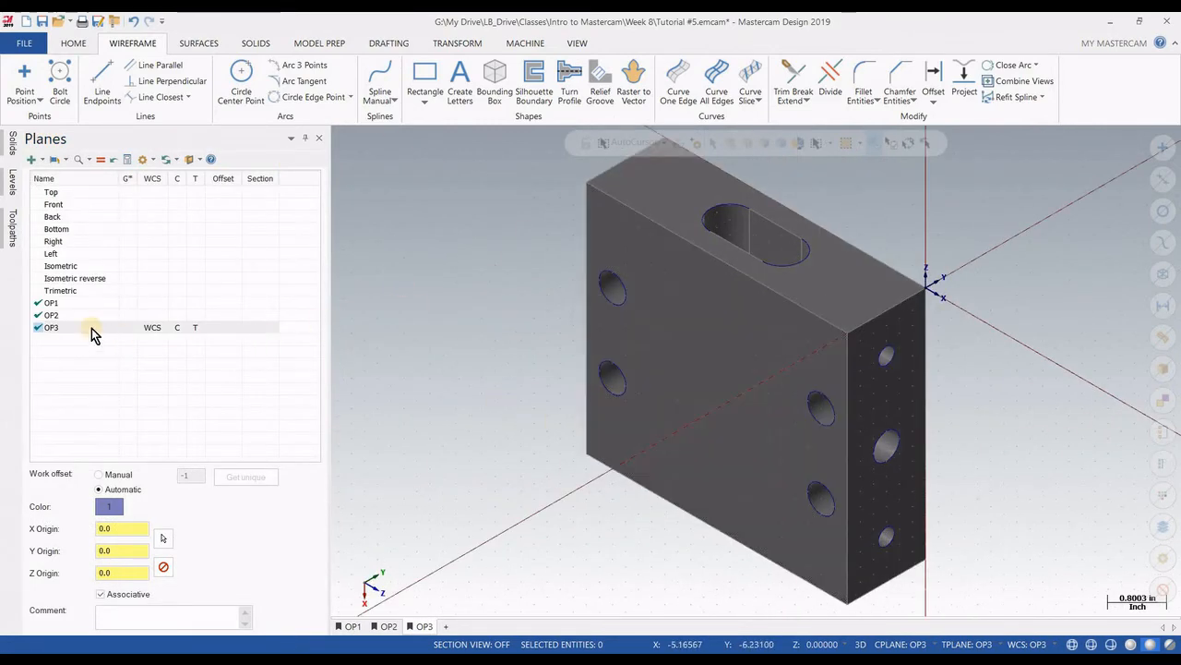
{"action": "right_click", "coordinate": [426, 630]}
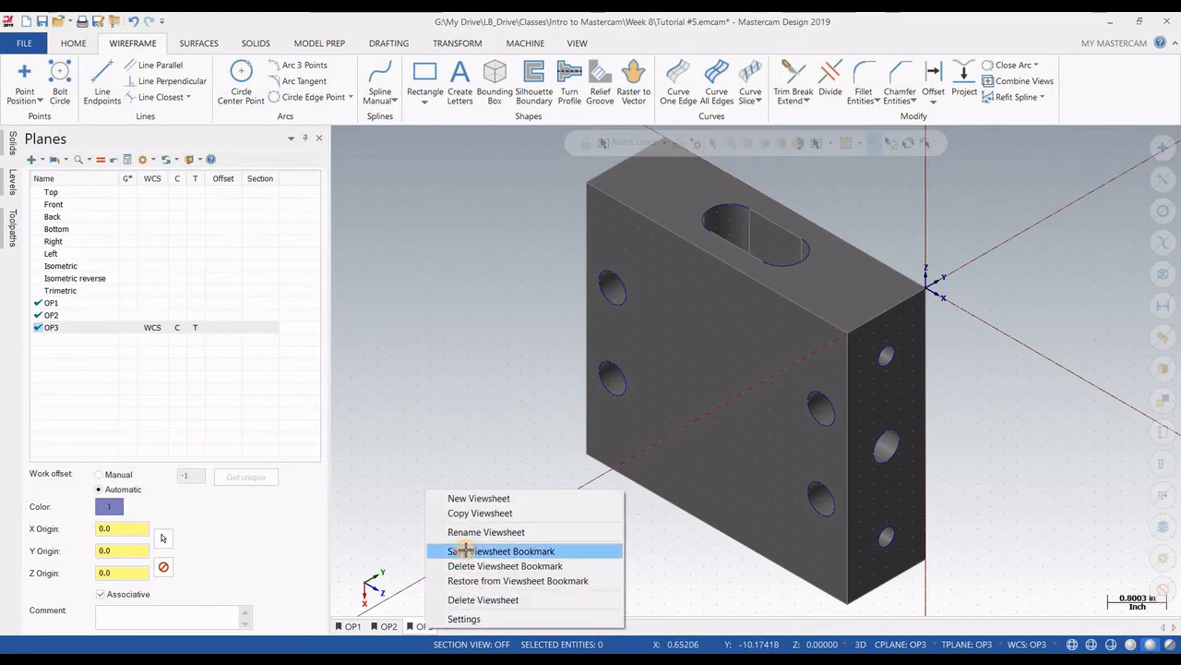
{"action": "left_click", "coordinate": [464, 550]}
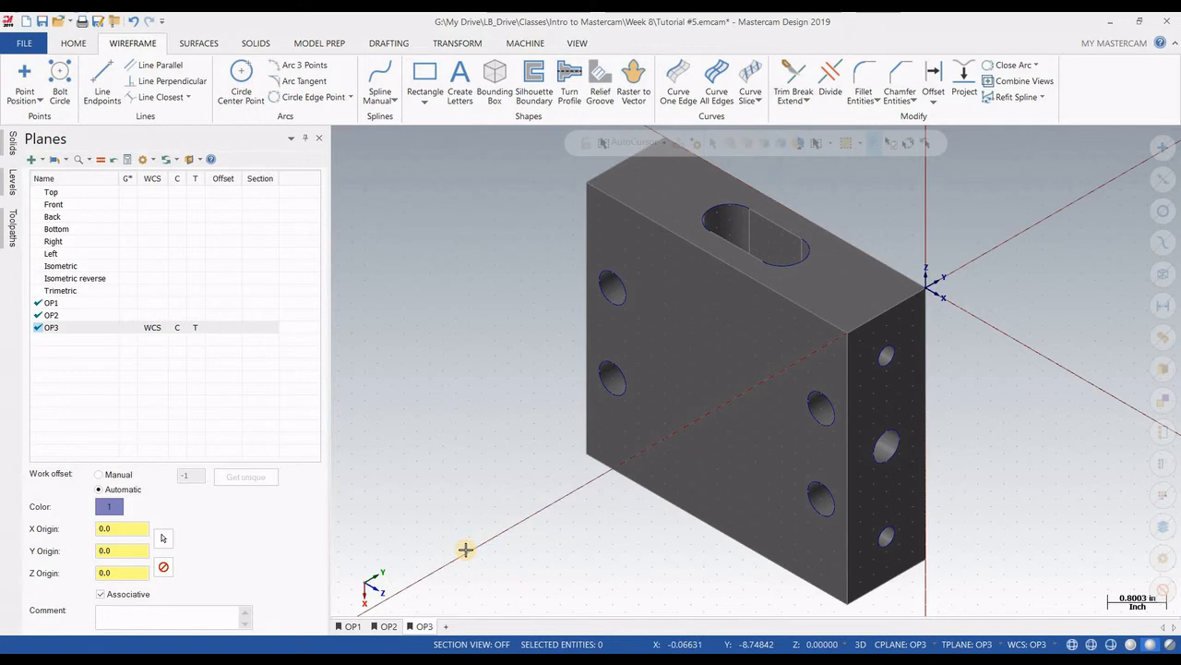
{"action": "left_click", "coordinate": [352, 627]}
{"action": "left_click", "coordinate": [385, 632]}
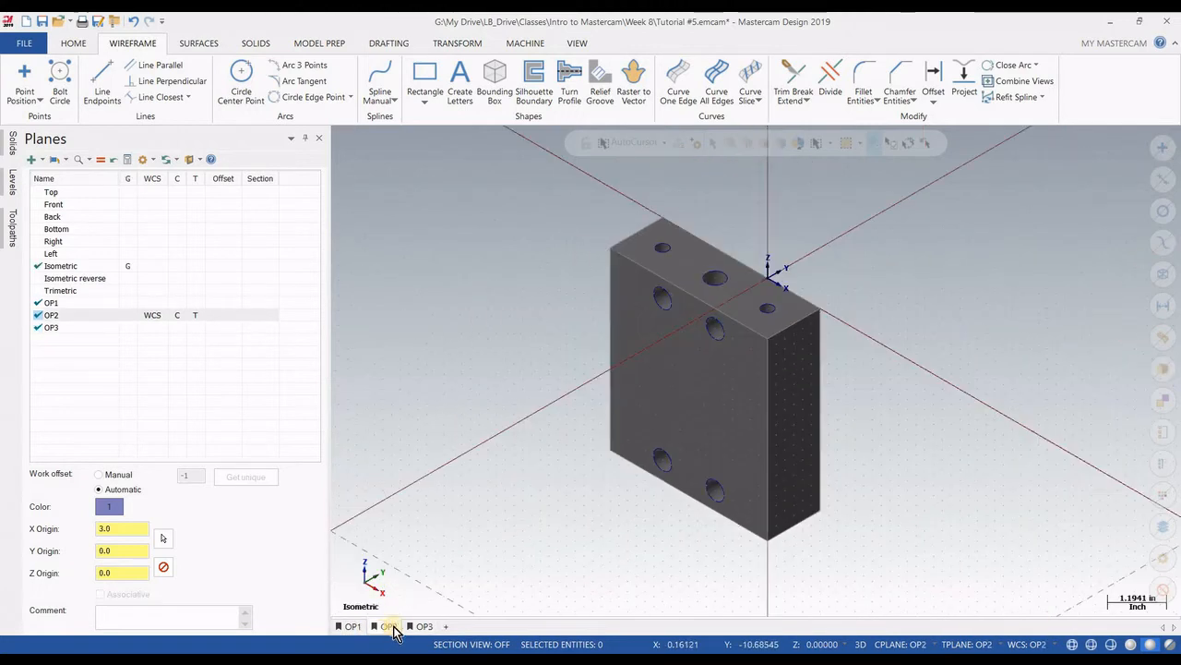
{"action": "left_click", "coordinate": [423, 630]}
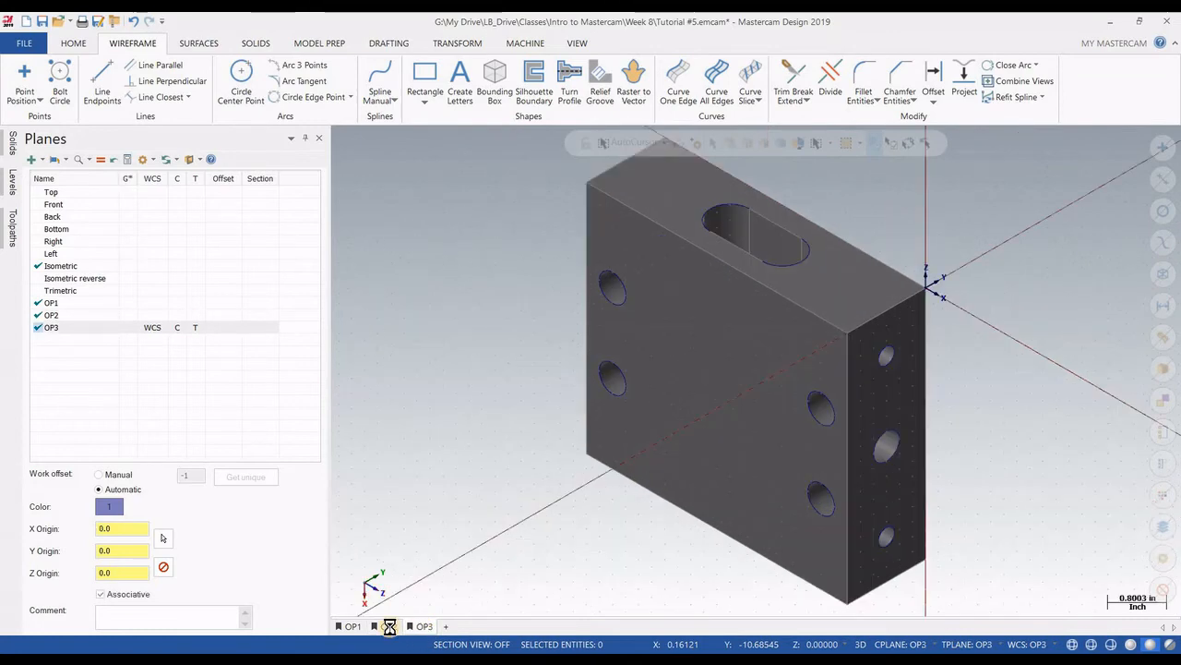
Enlarge the block in the OP2 viewsheet and update that viewsheet's bookmark with the closer view.
{"action": "left_click", "coordinate": [389, 628]}
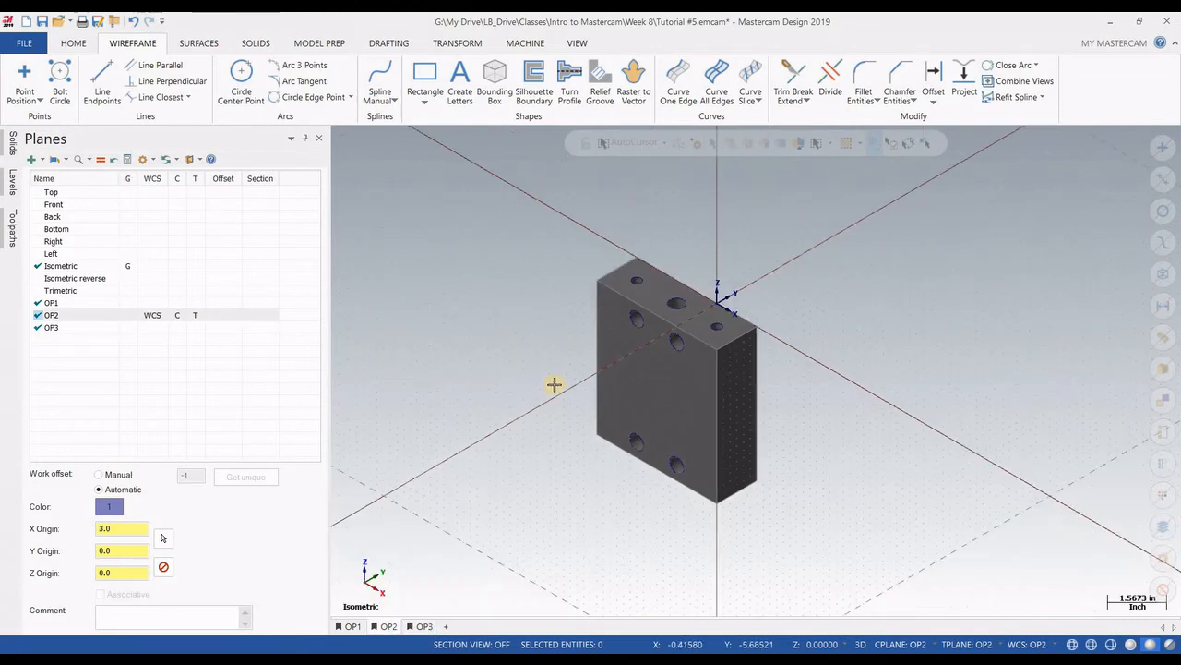
{"action": "scroll", "coordinate": [553, 384], "scroll_direction": "up", "scroll_amount": 2}
{"action": "scroll", "coordinate": [554, 384], "scroll_direction": "down", "scroll_amount": 1}
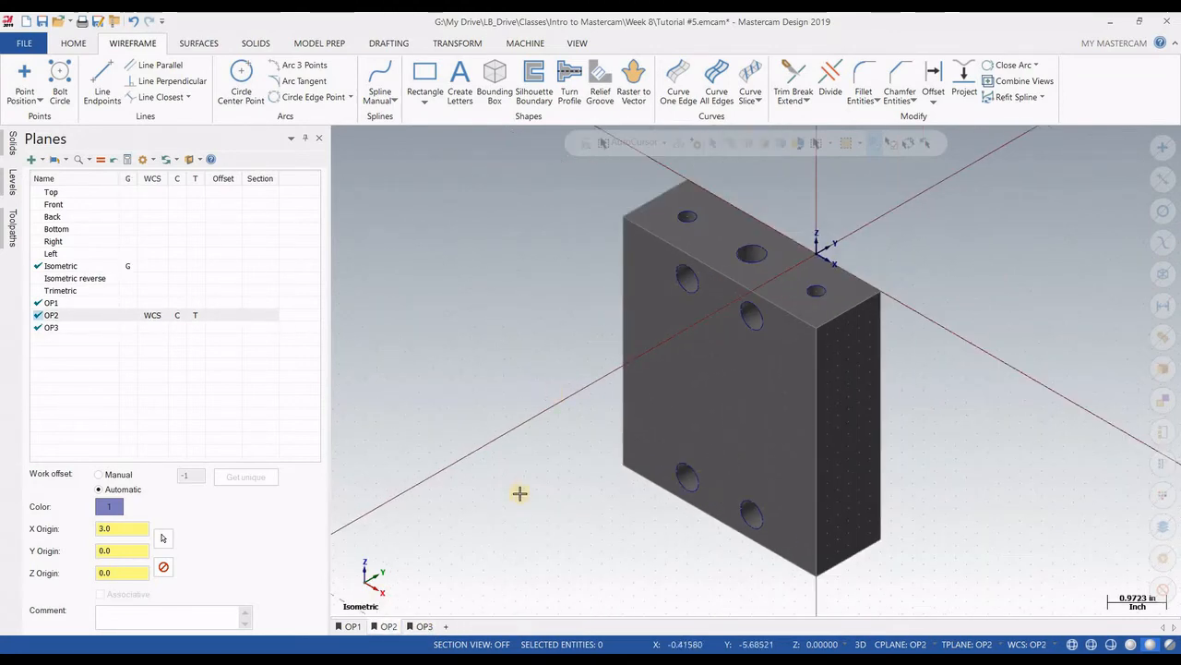
{"action": "right_click", "coordinate": [393, 630]}
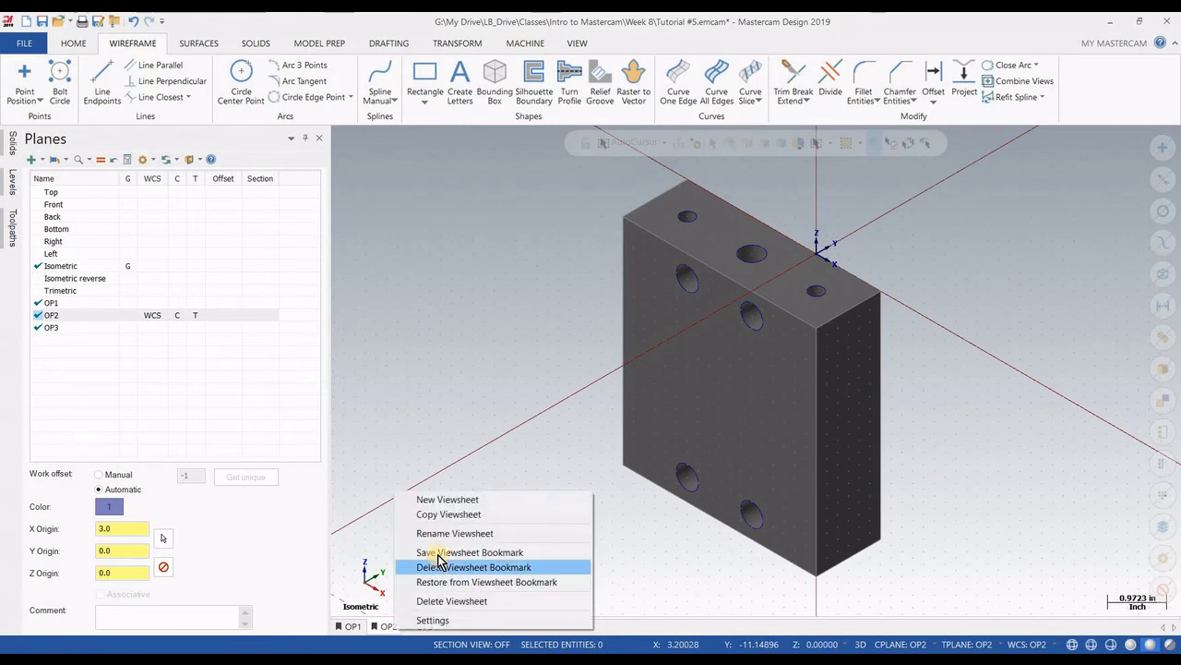
{"action": "left_click", "coordinate": [434, 552]}
Check the bookmarked part orientation of each viewsheet by cycling through OP1, OP2 and OP3, returning to OP1.
{"action": "left_click", "coordinate": [395, 627]}
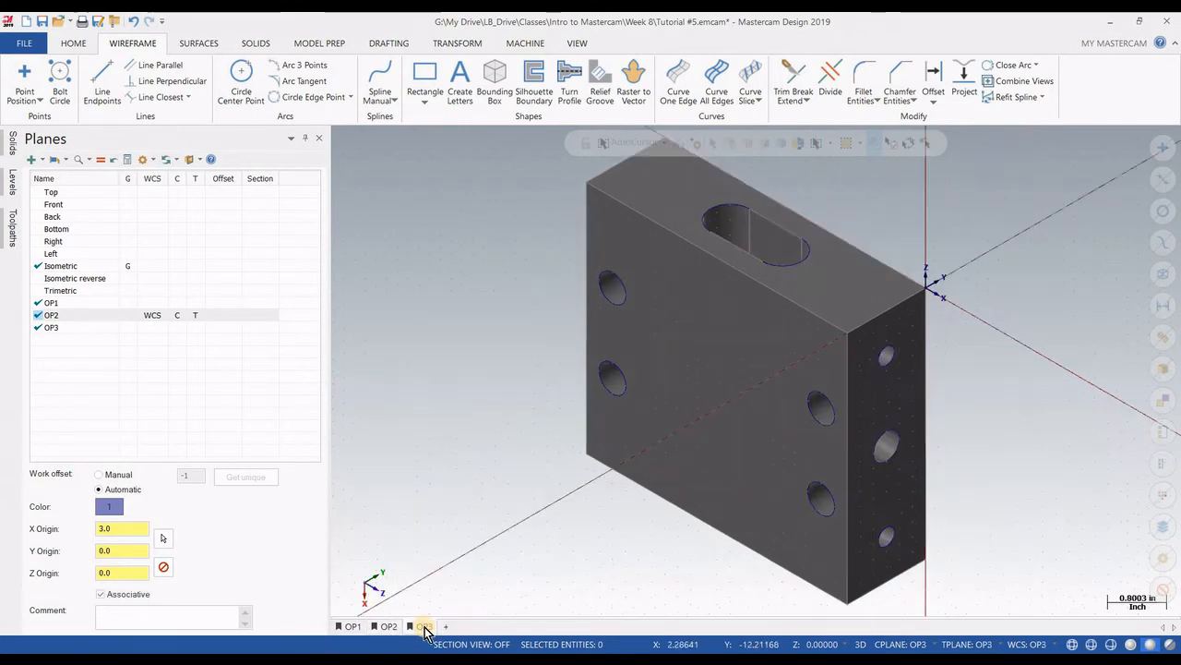
{"action": "left_click", "coordinate": [388, 628]}
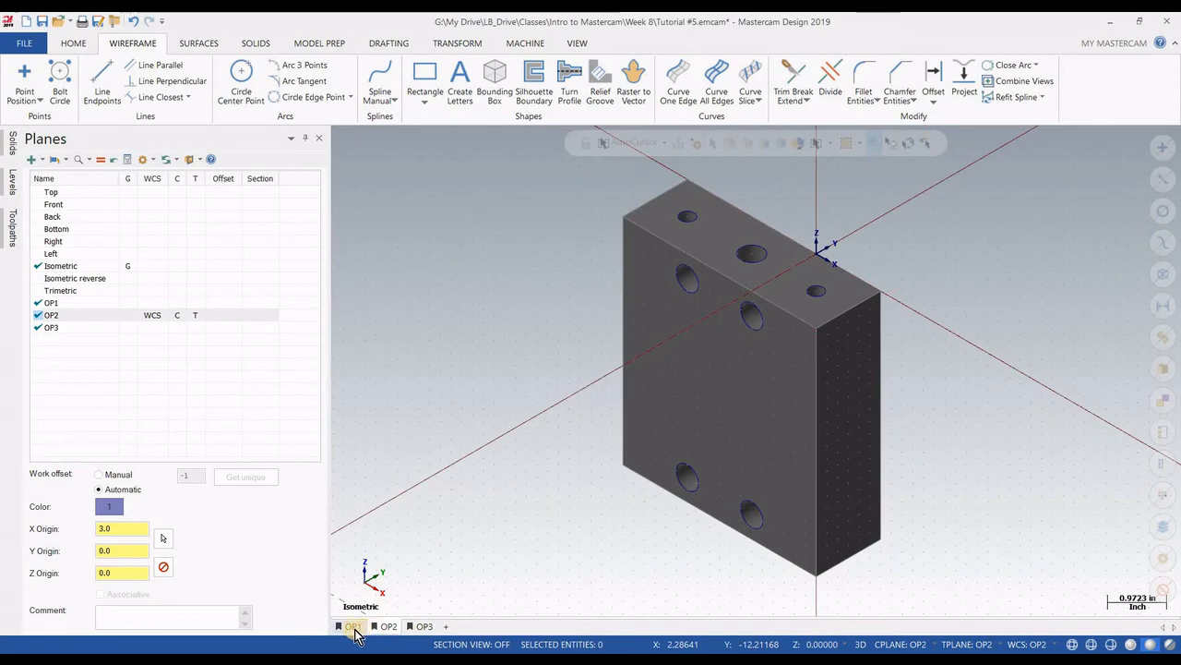
{"action": "left_click", "coordinate": [354, 627]}
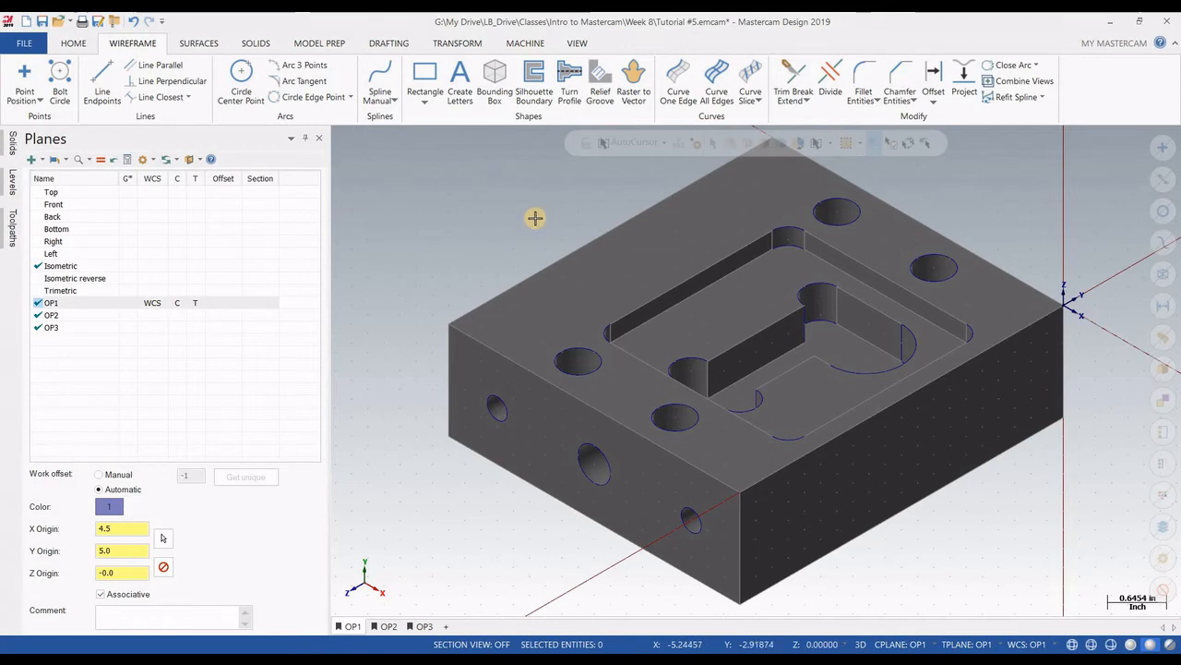
{"action": "scroll", "coordinate": [535, 218], "scroll_direction": "down", "scroll_amount": 1}
{"action": "scroll", "coordinate": [511, 187], "scroll_direction": "up", "scroll_amount": 2}
{"action": "scroll", "coordinate": [514, 184], "scroll_direction": "down", "scroll_amount": 1}
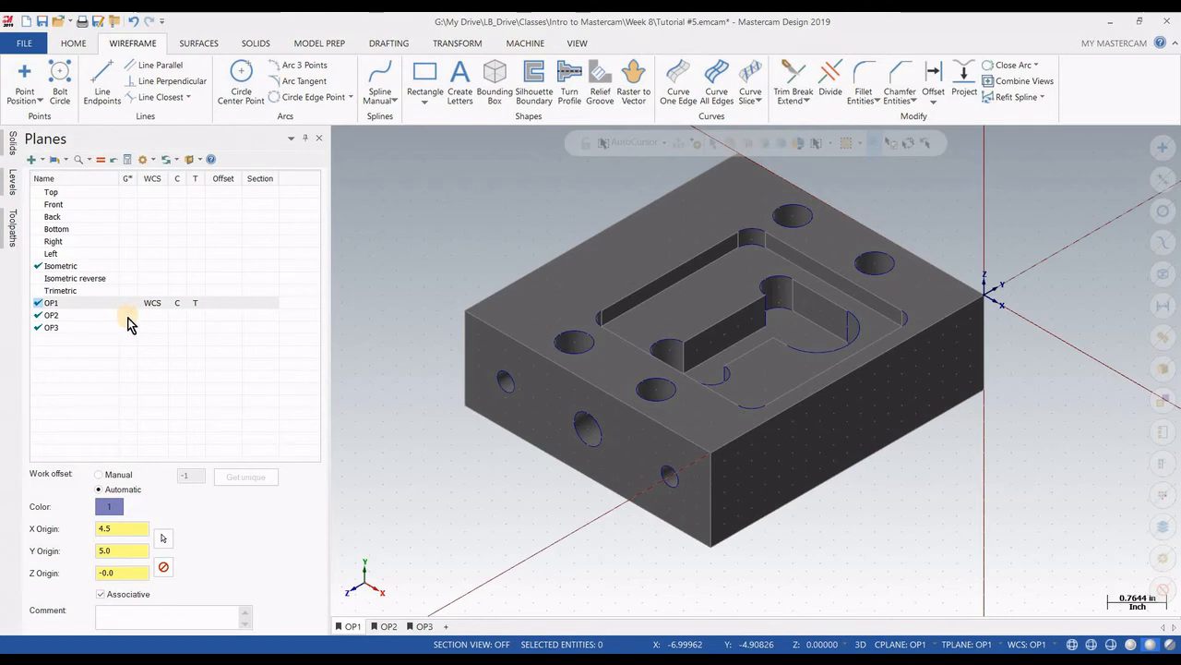
{"action": "left_click", "coordinate": [388, 626]}
{"action": "left_click", "coordinate": [425, 627]}
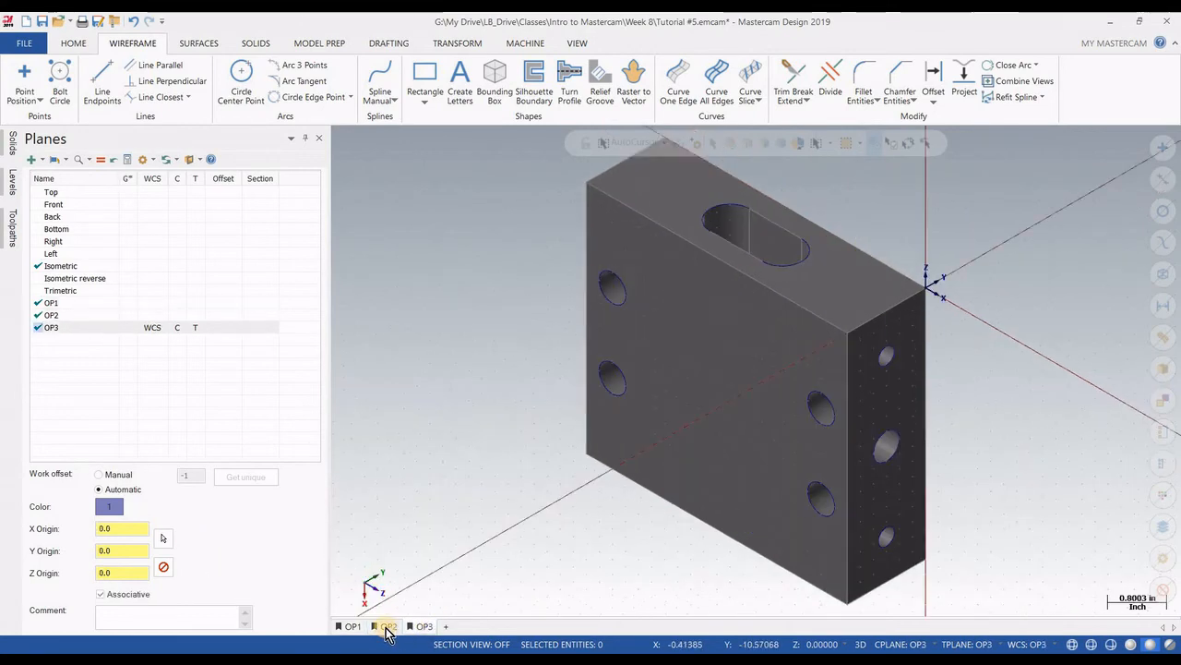
{"action": "left_click", "coordinate": [386, 627]}
{"action": "left_click", "coordinate": [351, 627]}
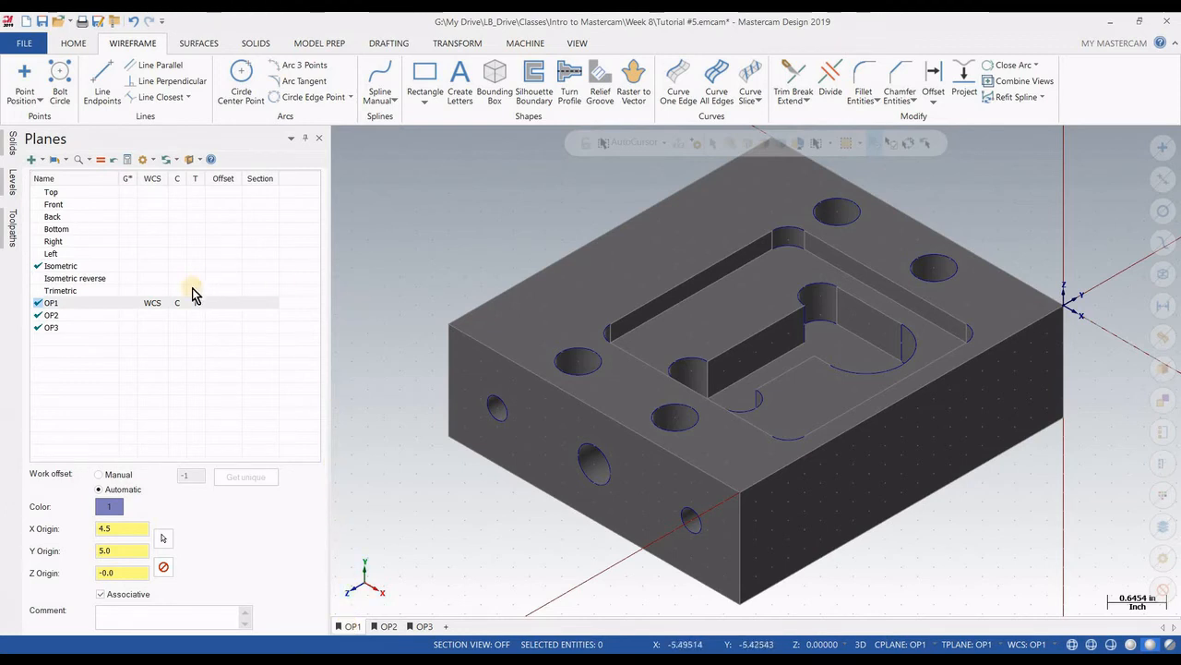
Try making OP2 and OP3 the active WCS directly in the plane list, and restore OP1 through its viewsheet.
{"action": "left_click", "coordinate": [151, 315]}
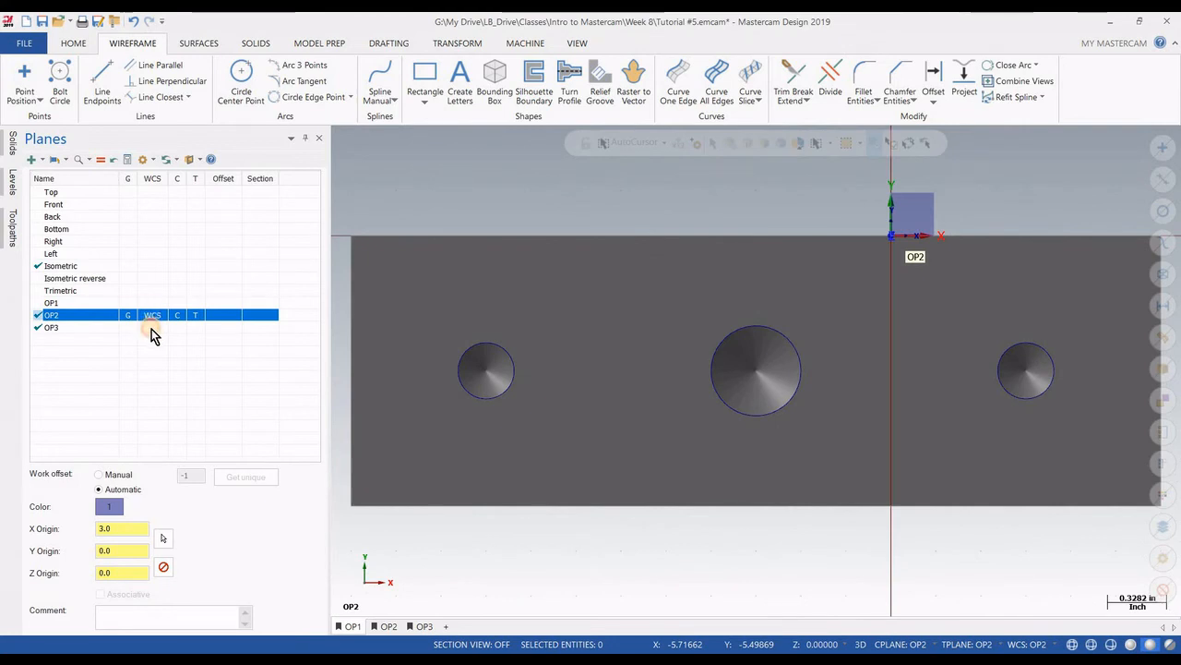
{"action": "left_click", "coordinate": [152, 327]}
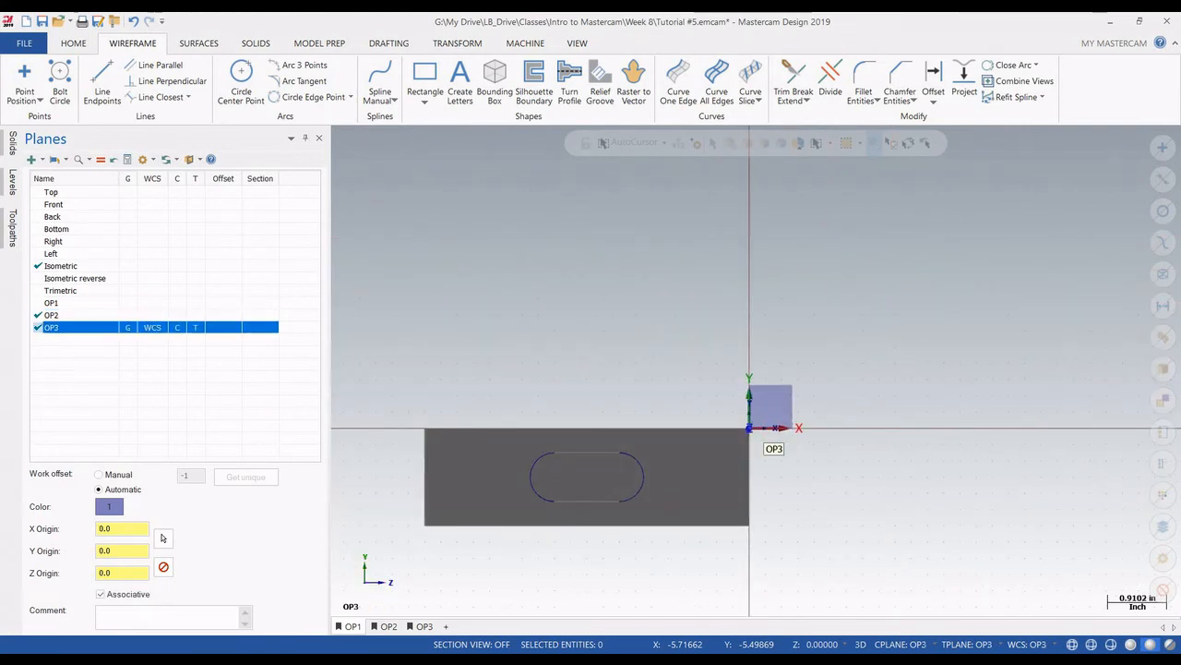
{"action": "left_click", "coordinate": [386, 626]}
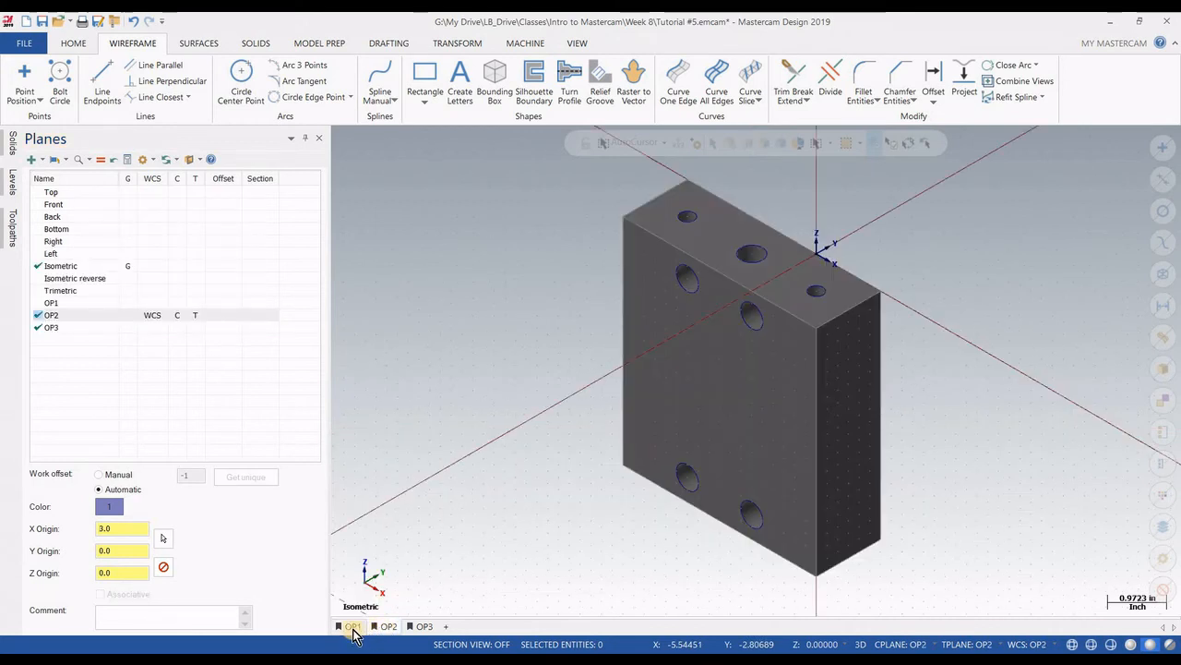
{"action": "left_click", "coordinate": [351, 627]}
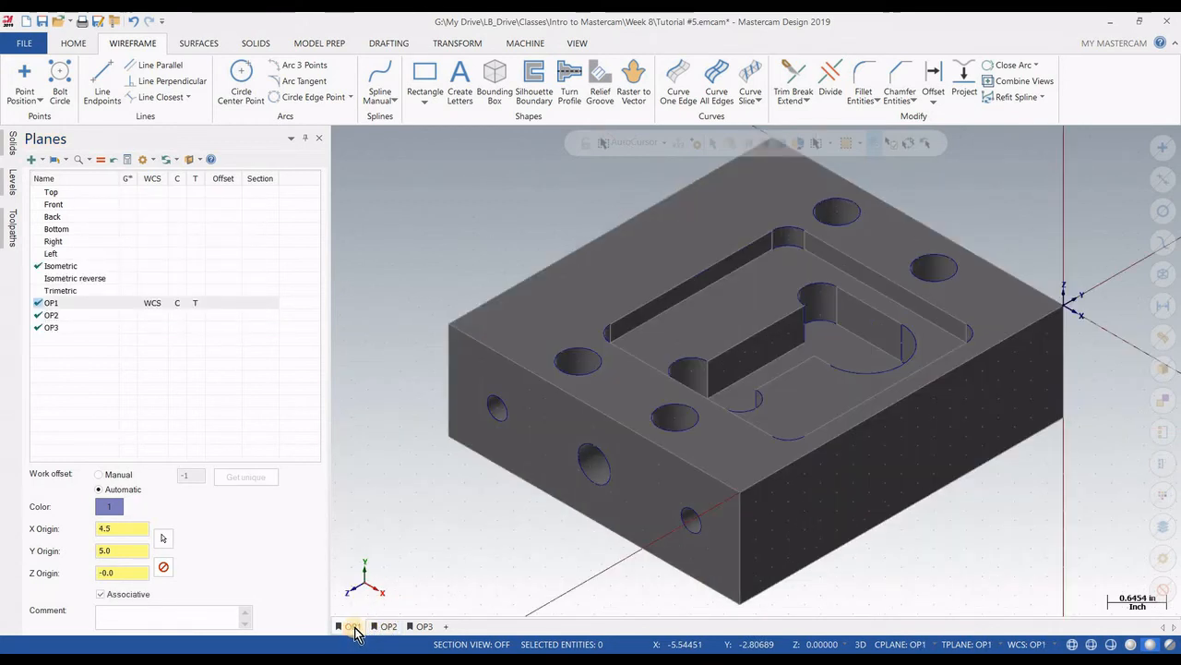
Examine how the WCS, construction plane and tool plane change together across the OP1, OP2 and OP3 viewsheets.
{"action": "left_click", "coordinate": [415, 627]}
{"action": "left_click", "coordinate": [420, 627]}
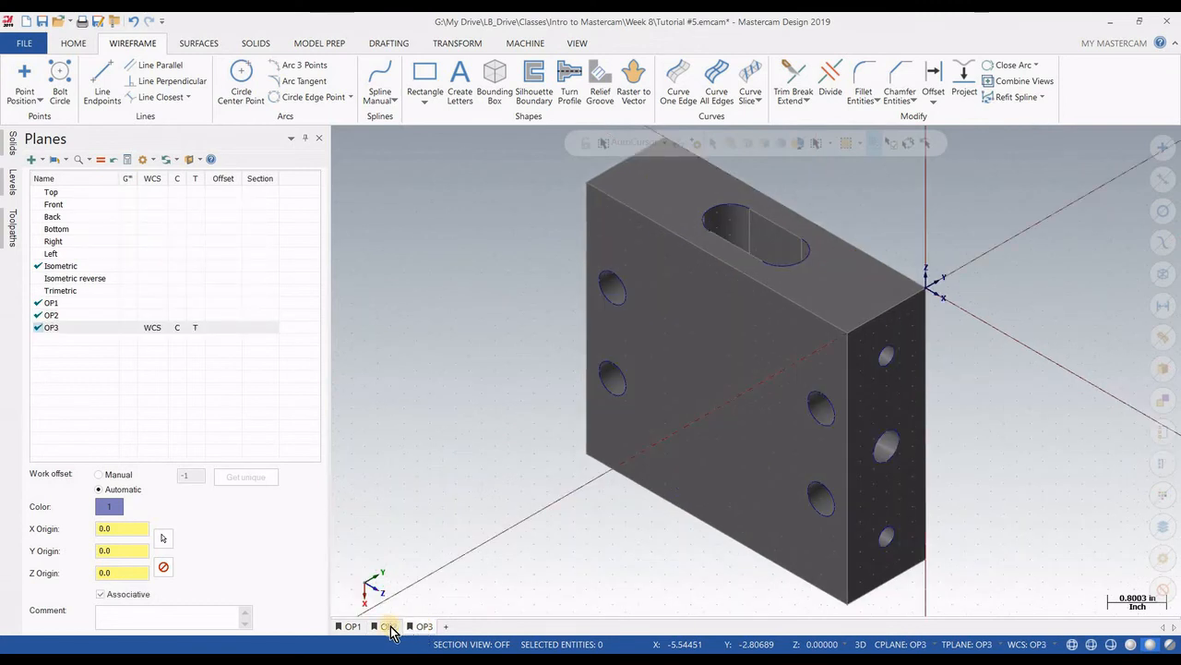
{"action": "left_click", "coordinate": [388, 626]}
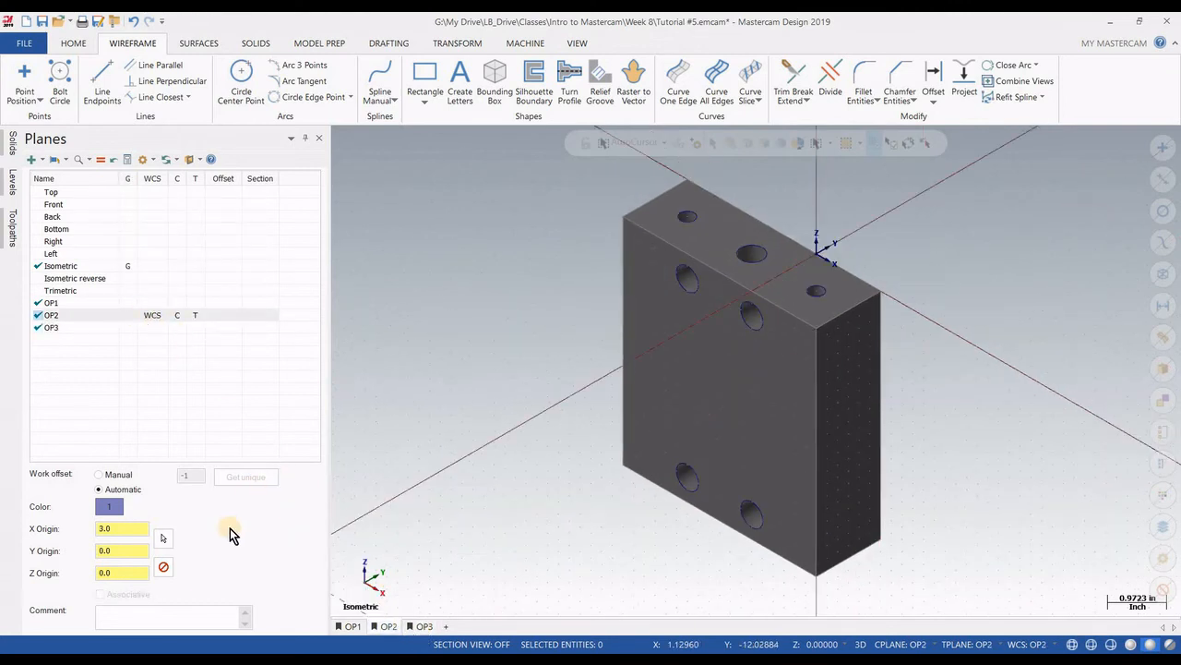
{"action": "left_click", "coordinate": [350, 627]}
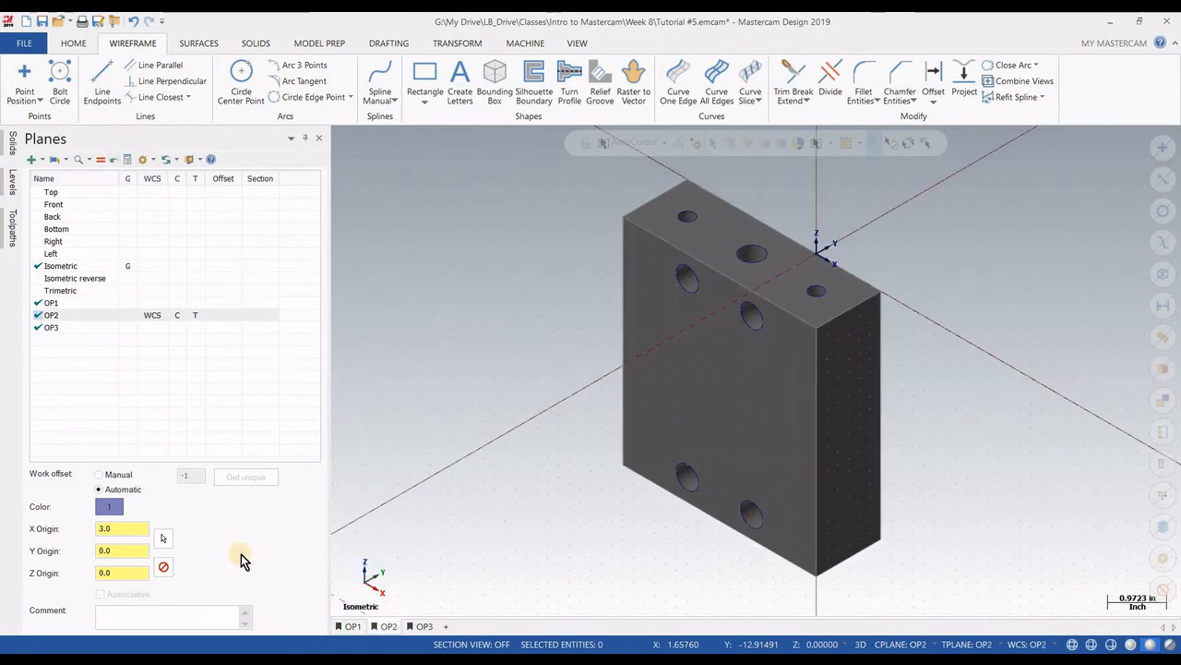
{"action": "left_click", "coordinate": [424, 626]}
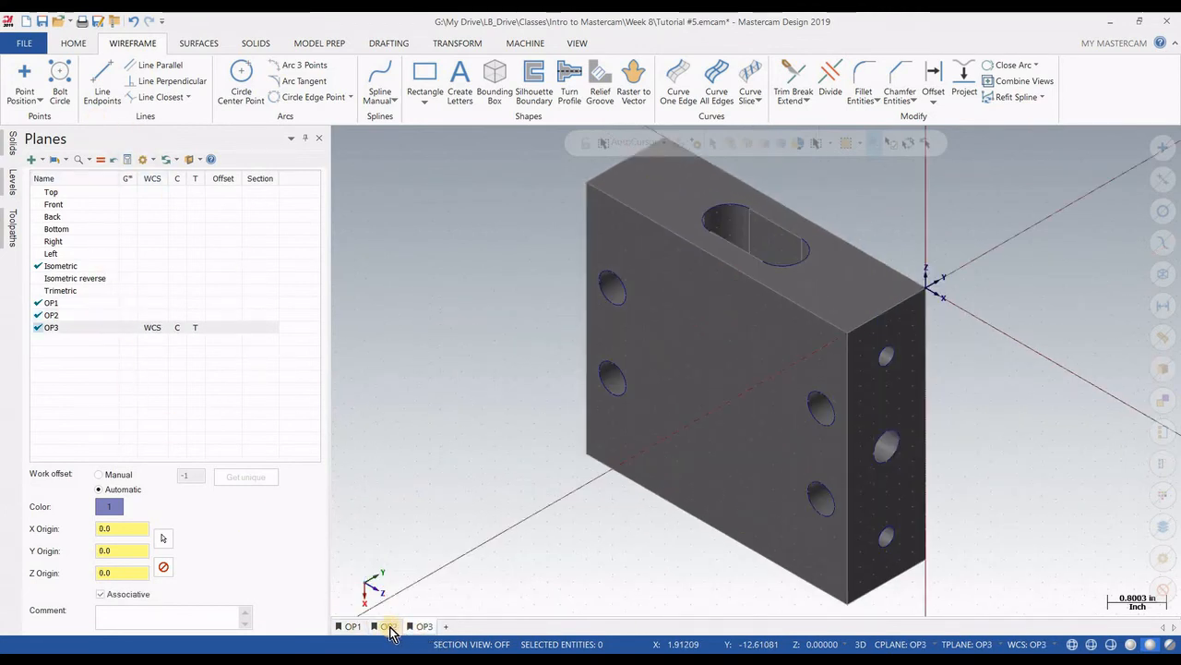
{"action": "left_click", "coordinate": [356, 627]}
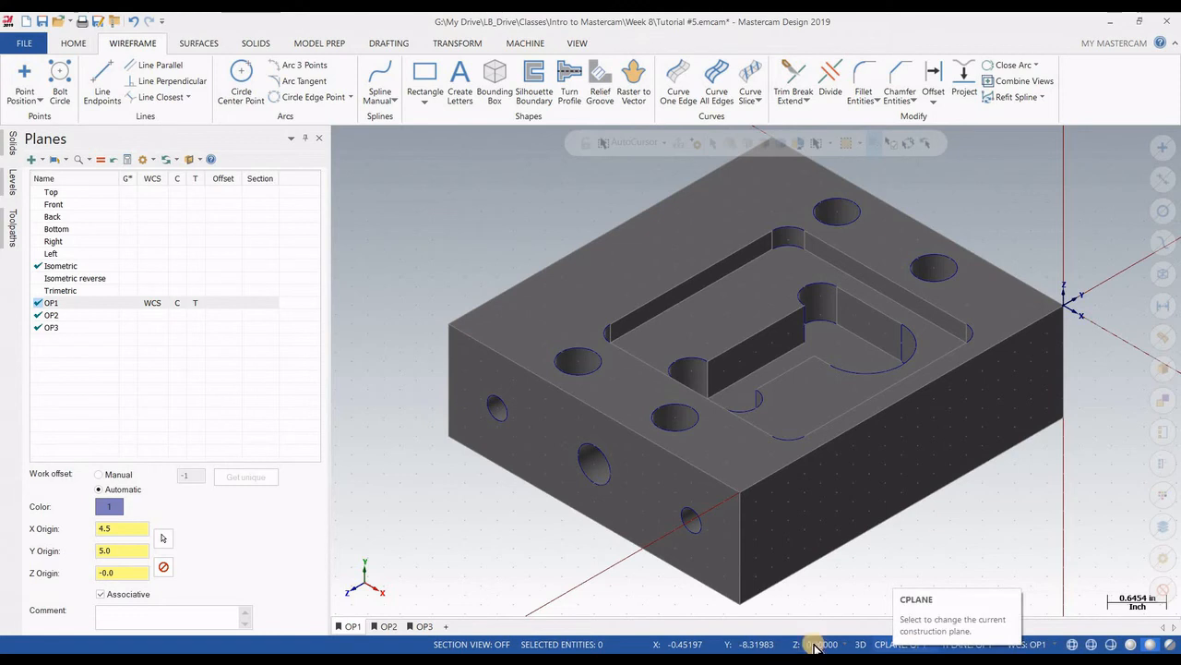
{"action": "left_click", "coordinate": [386, 627]}
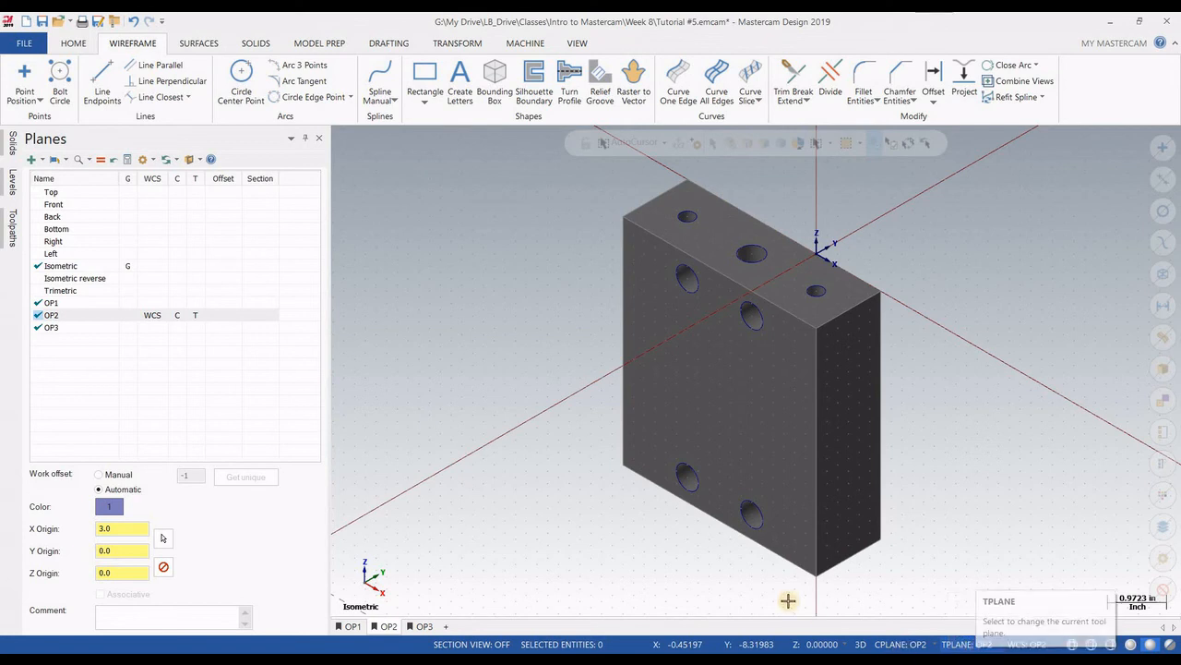
{"action": "left_click", "coordinate": [423, 626]}
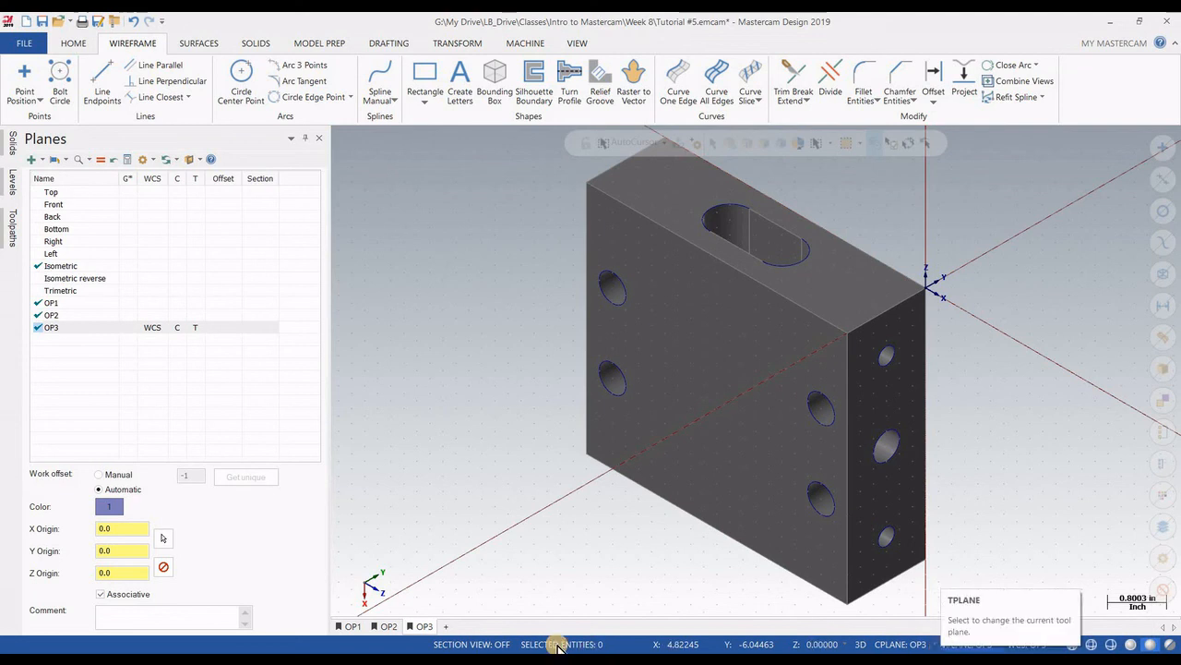
{"action": "left_click", "coordinate": [351, 627]}
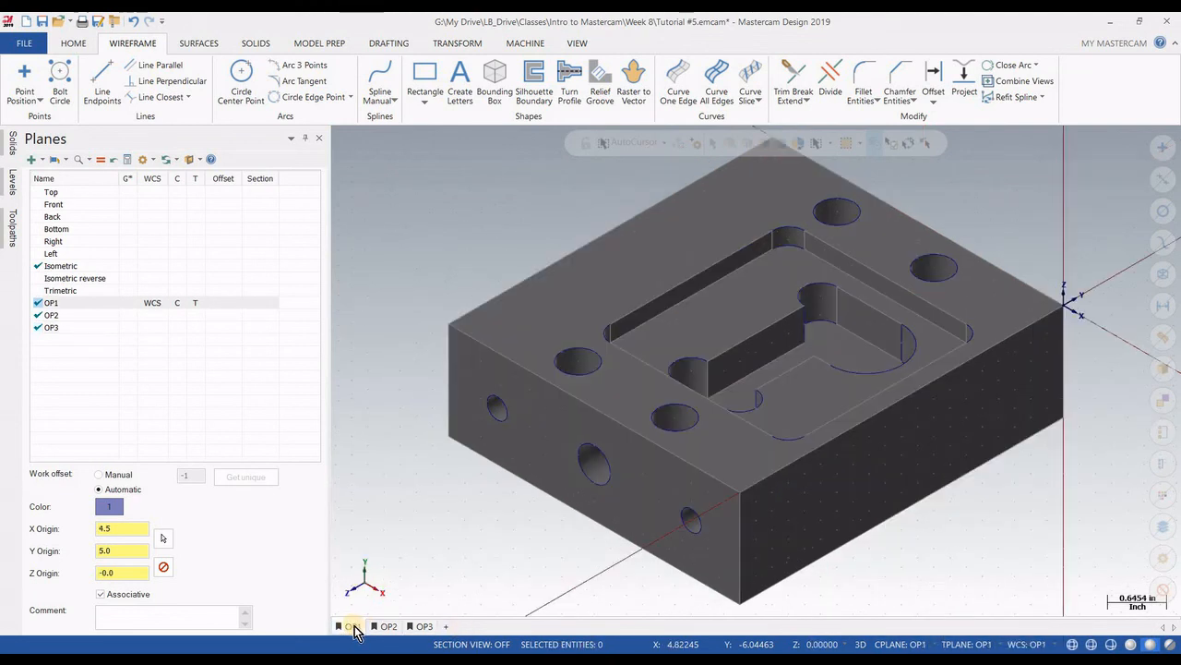
Examine the origin and axis directions of planes OP1, OP2 and OP3 in their viewsheets, ending on OP1's bookmarked view.
{"action": "scroll", "coordinate": [632, 343], "scroll_direction": "down", "scroll_amount": 3}
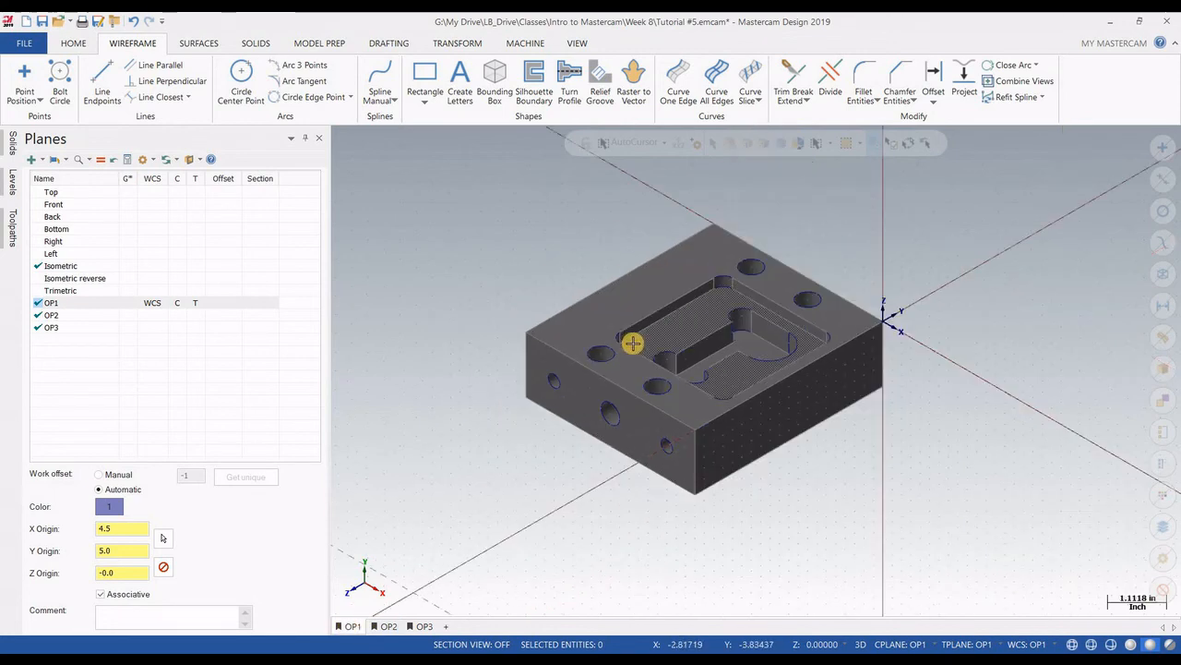
{"action": "scroll", "coordinate": [376, 221], "scroll_direction": "up", "scroll_amount": 3}
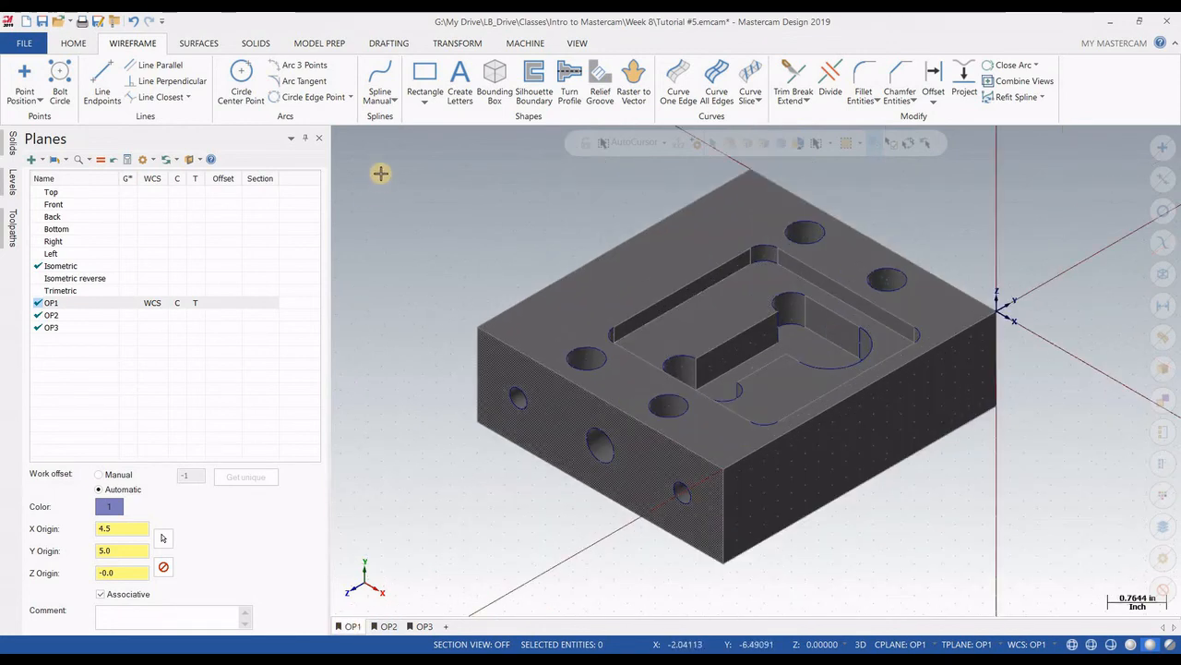
{"action": "left_click", "coordinate": [176, 160]}
{"action": "left_click", "coordinate": [556, 248]}
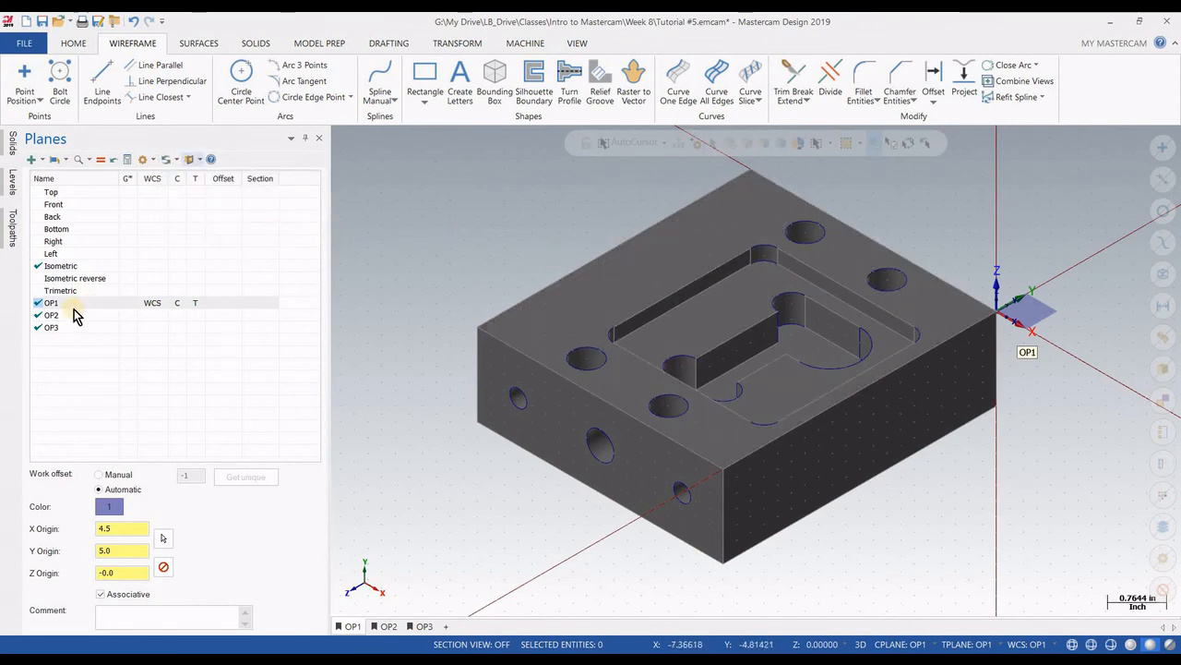
{"action": "left_click", "coordinate": [388, 627]}
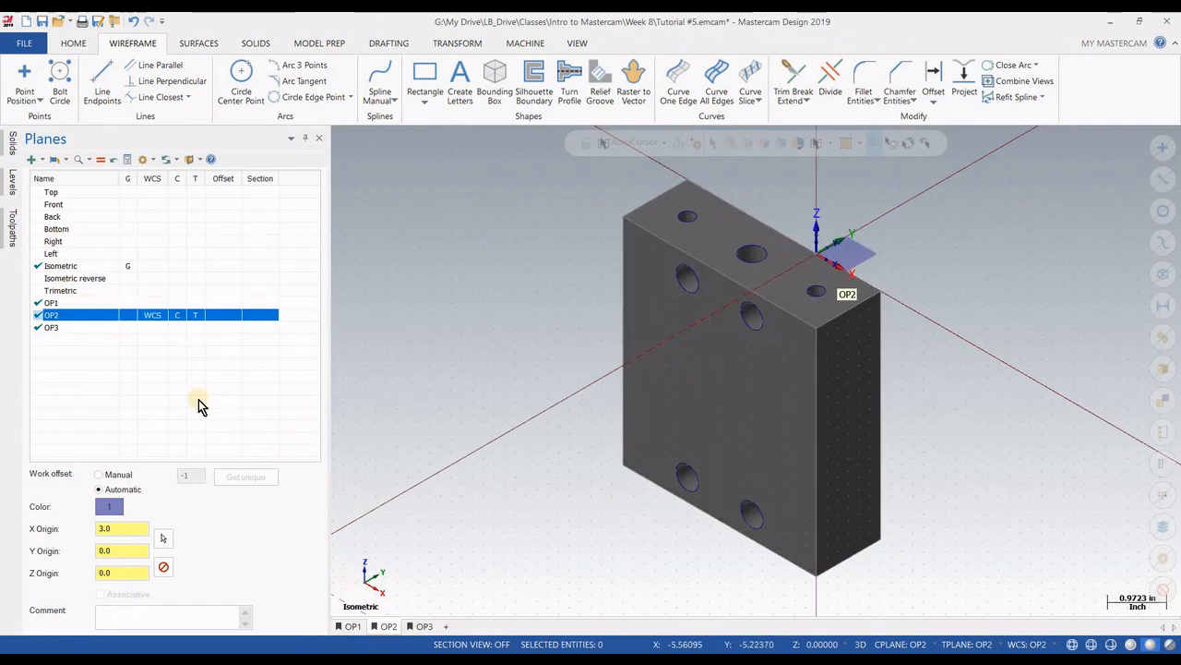
{"action": "left_click", "coordinate": [423, 627]}
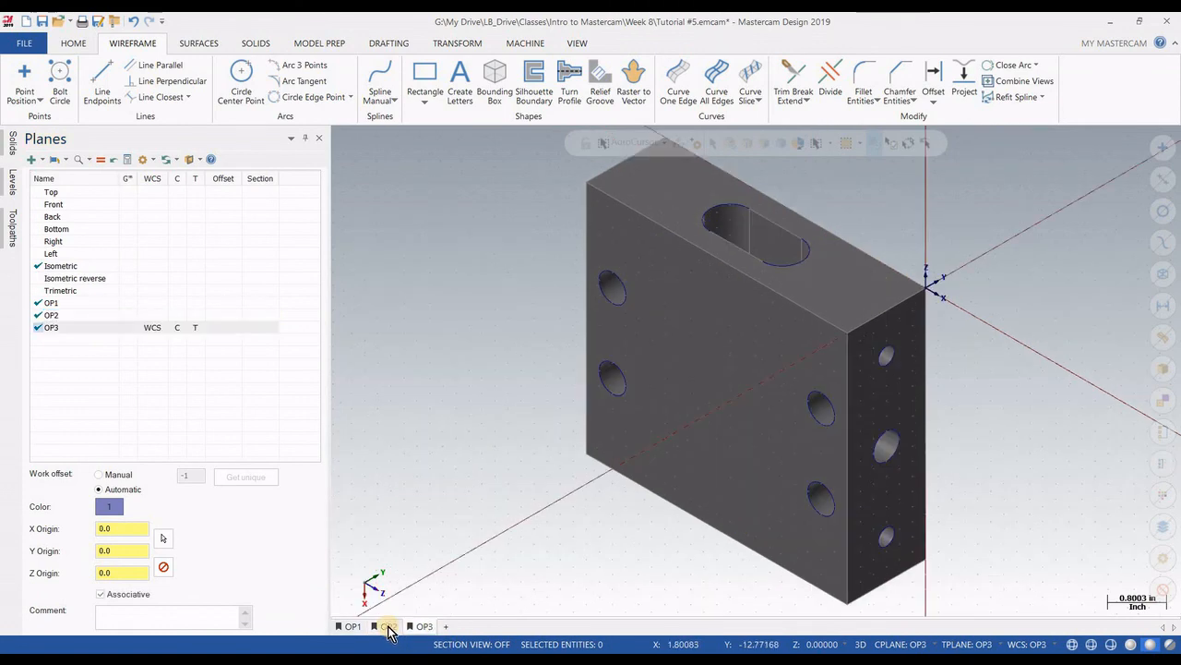
{"action": "left_click", "coordinate": [352, 627]}
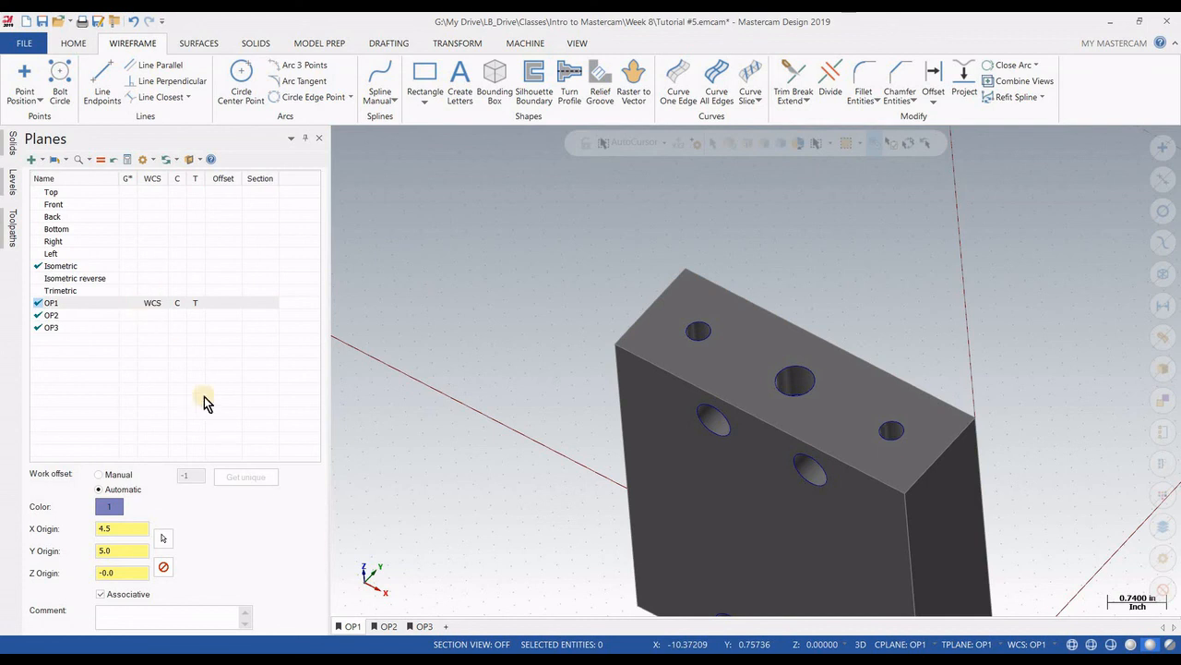
{"action": "left_click", "coordinate": [387, 628]}
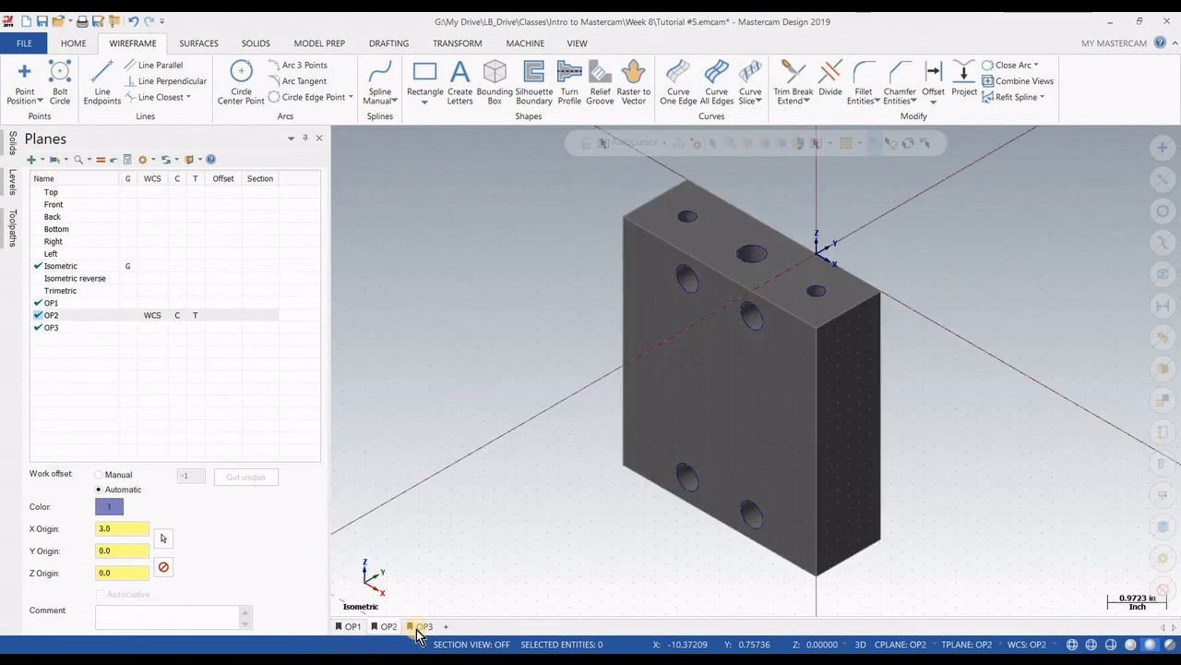
{"action": "left_click", "coordinate": [421, 627]}
{"action": "left_click", "coordinate": [388, 628]}
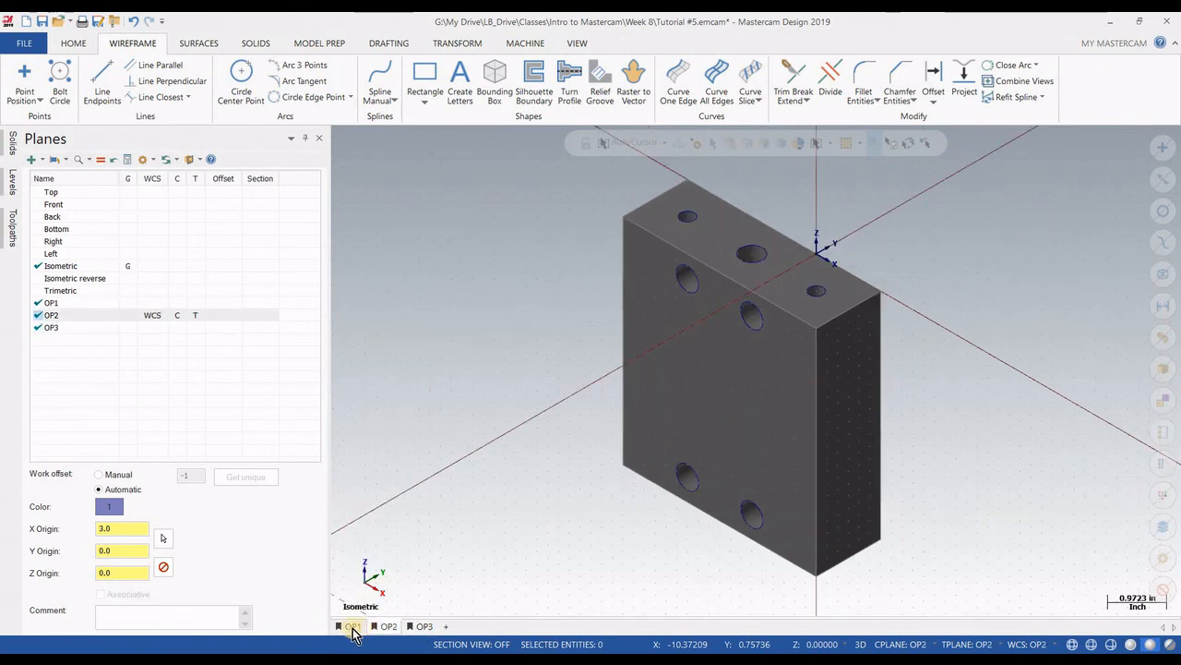
{"action": "left_click", "coordinate": [352, 628]}
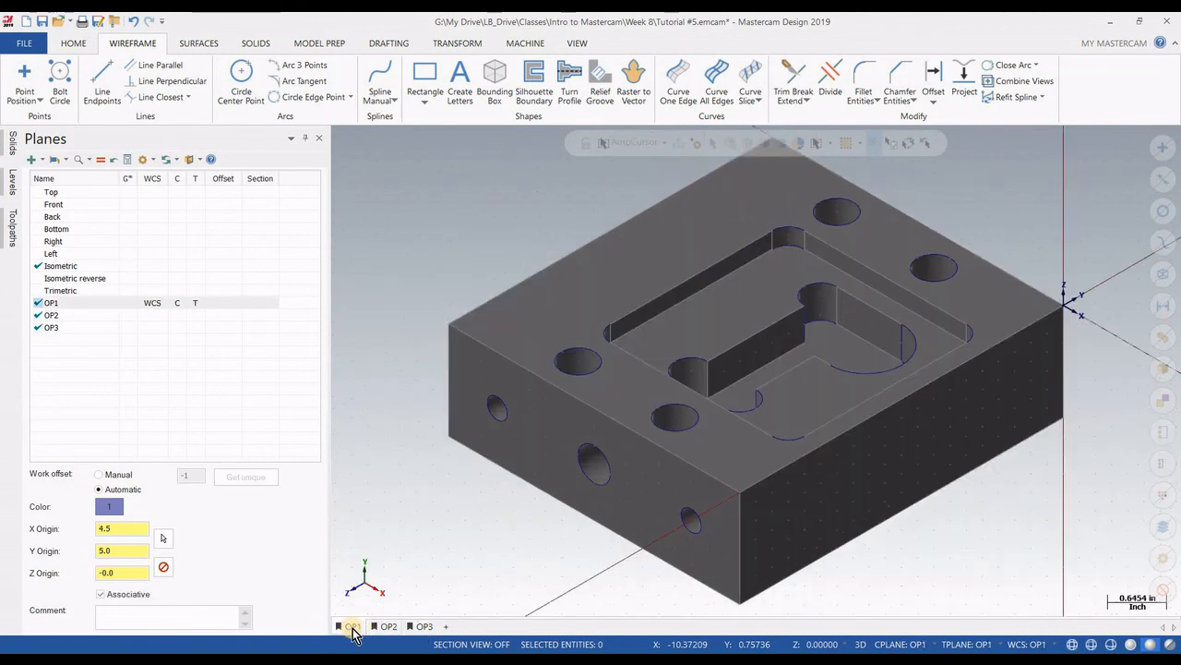